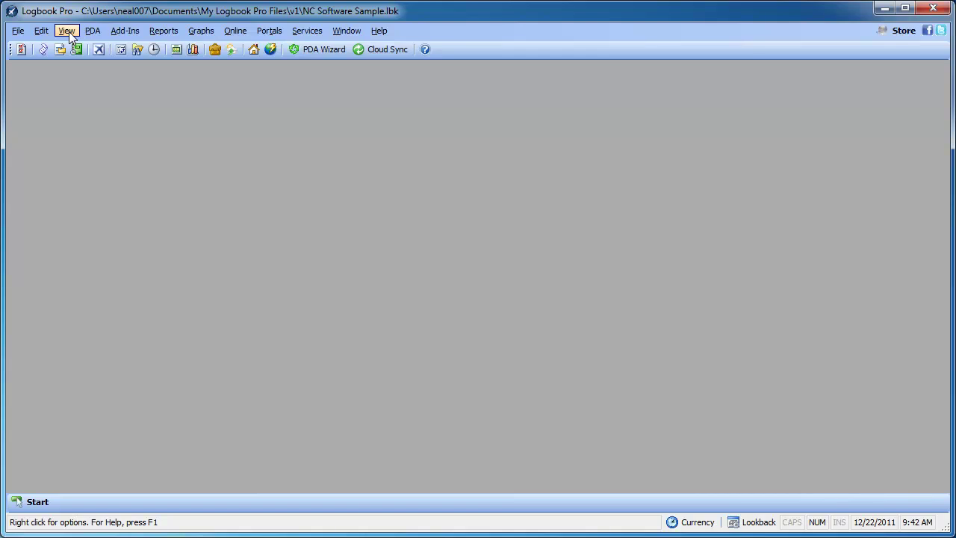
# Open the Analyzer from the View menu and bring up its 1/1/2011–12/22/2011 date-range chooser
pyautogui.click(67, 31)
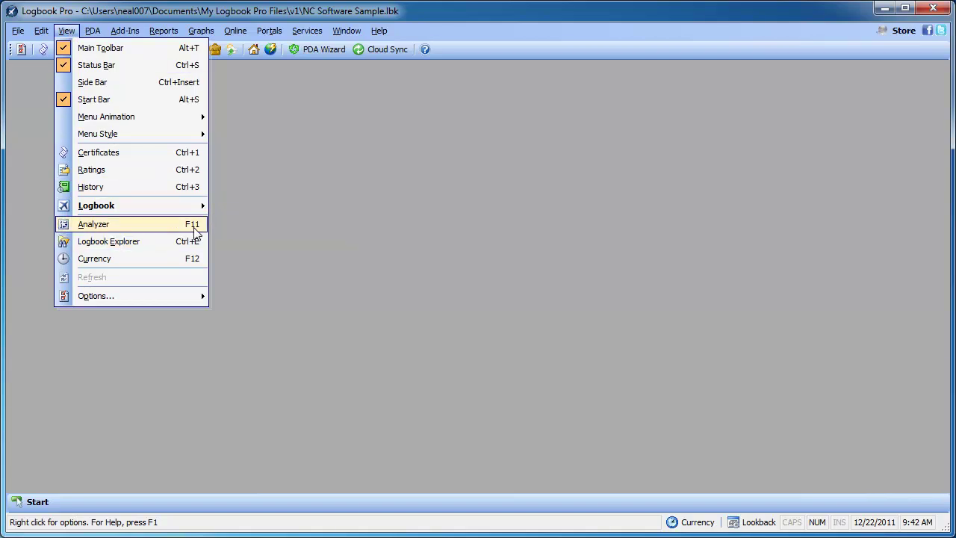
pyautogui.click(193, 227)
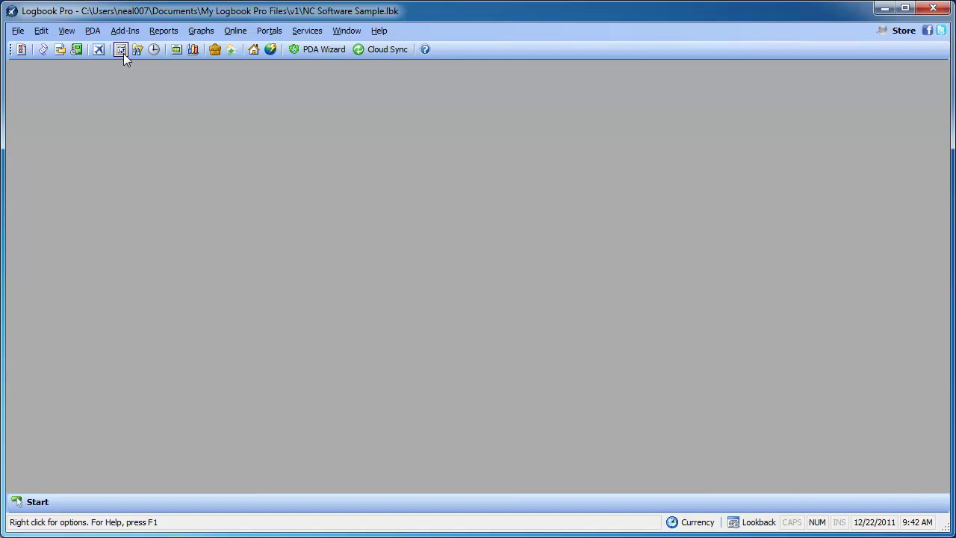
pyautogui.click(123, 53)
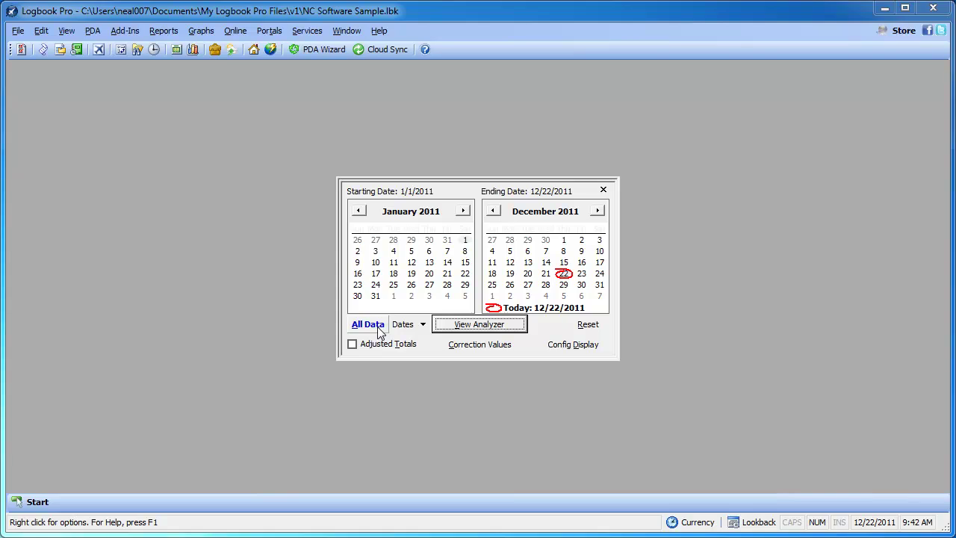
# Open the Dates preset list and dismiss it without picking a range
pyautogui.click(404, 324)
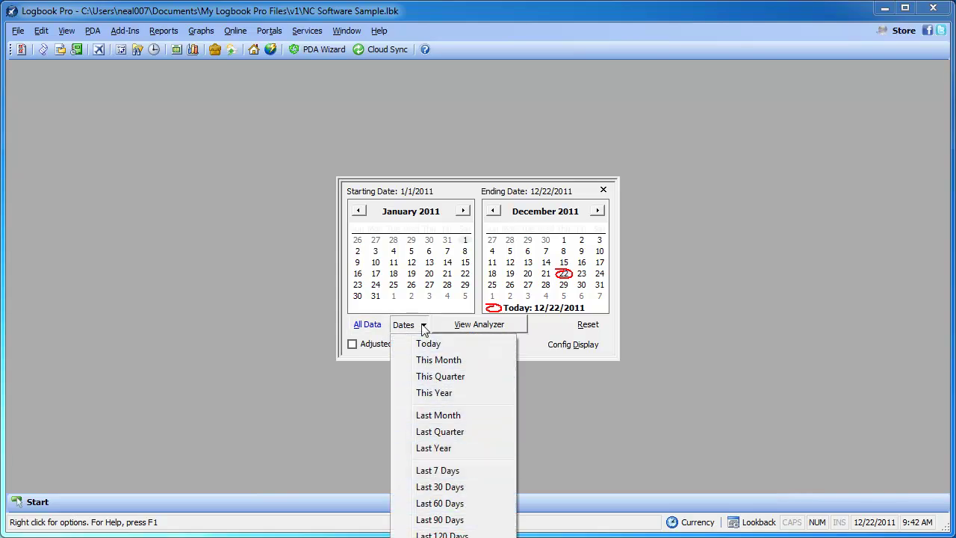
pyautogui.click(423, 325)
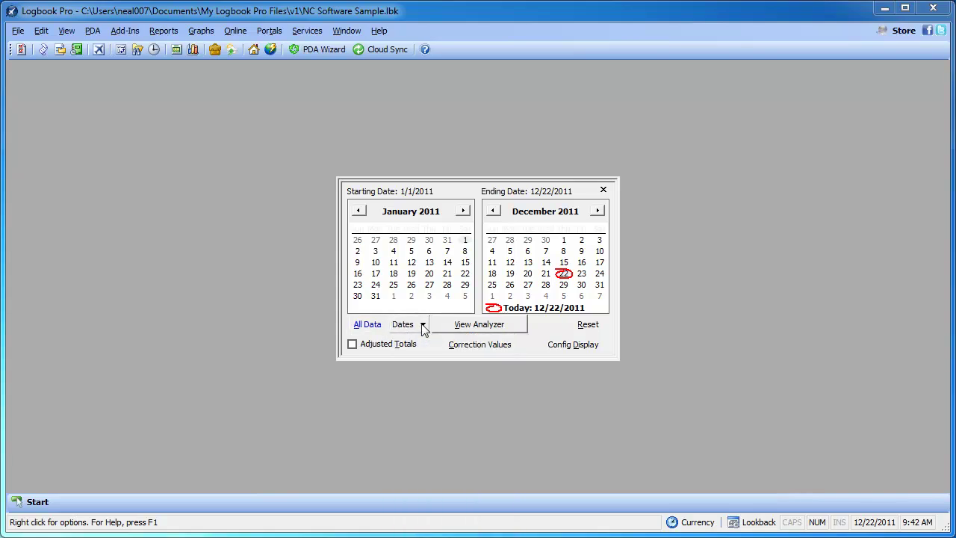
# Load the analyzer with All Data and scroll the make-and-model totals grid
pyautogui.click(368, 324)
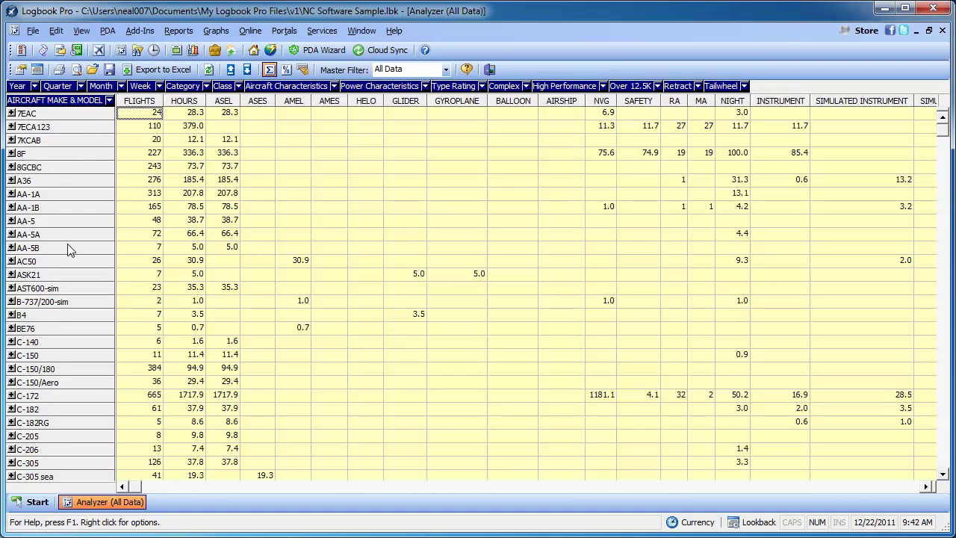
pyautogui.moveTo(940, 130)
pyautogui.mouseDown()
pyautogui.moveTo(944, 203)
pyautogui.moveTo(917, 359)
pyautogui.moveTo(943, 407)
pyautogui.moveTo(949, 134)
pyautogui.mouseUp()
# Toggle the C-172 and C-150/Aero ident breakdowns and page the grid through the RNAV-to-HOLDING columns and back
pyautogui.click(11, 396)
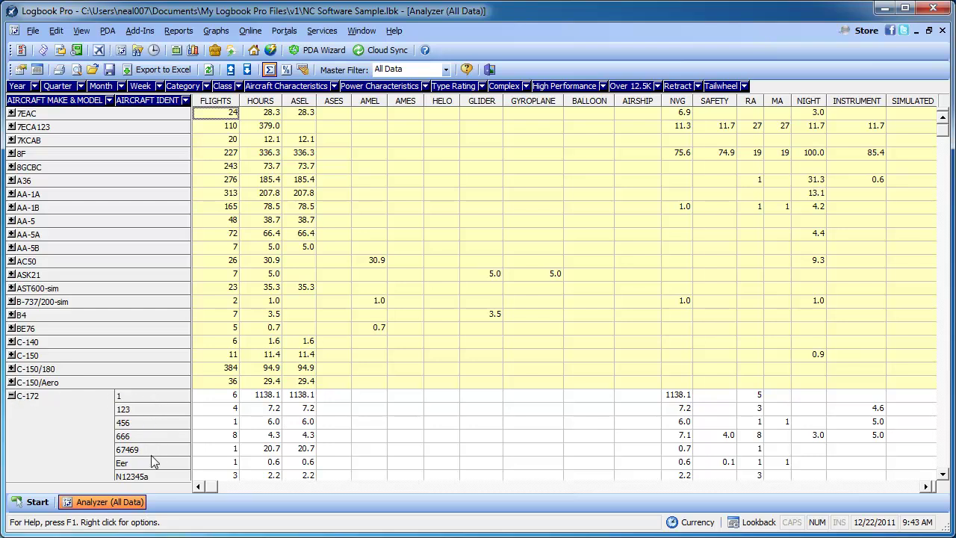
pyautogui.click(12, 395)
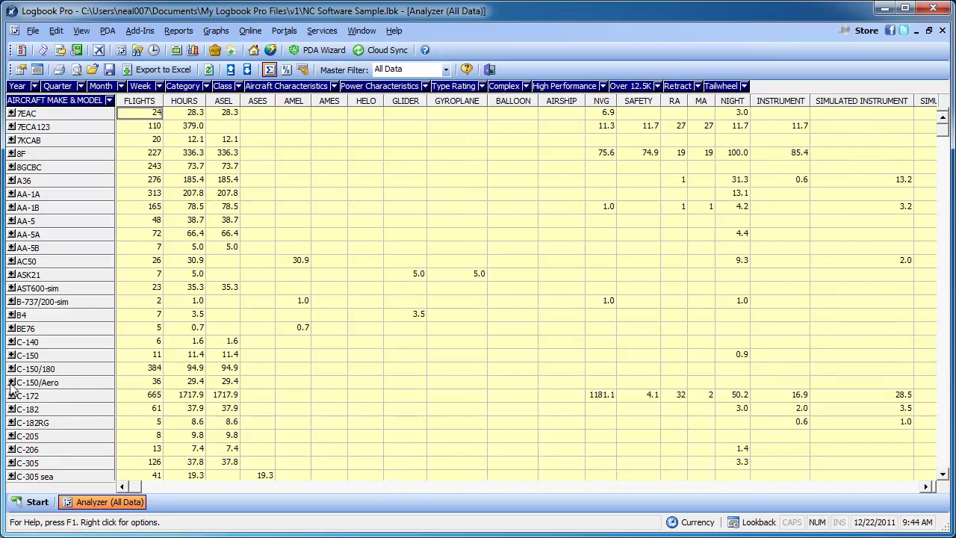
pyautogui.click(11, 383)
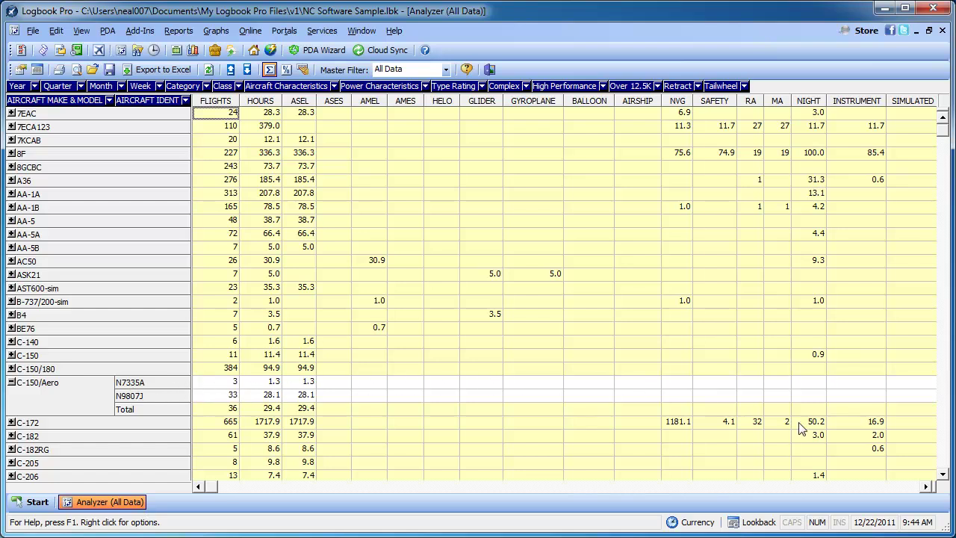
pyautogui.click(862, 487)
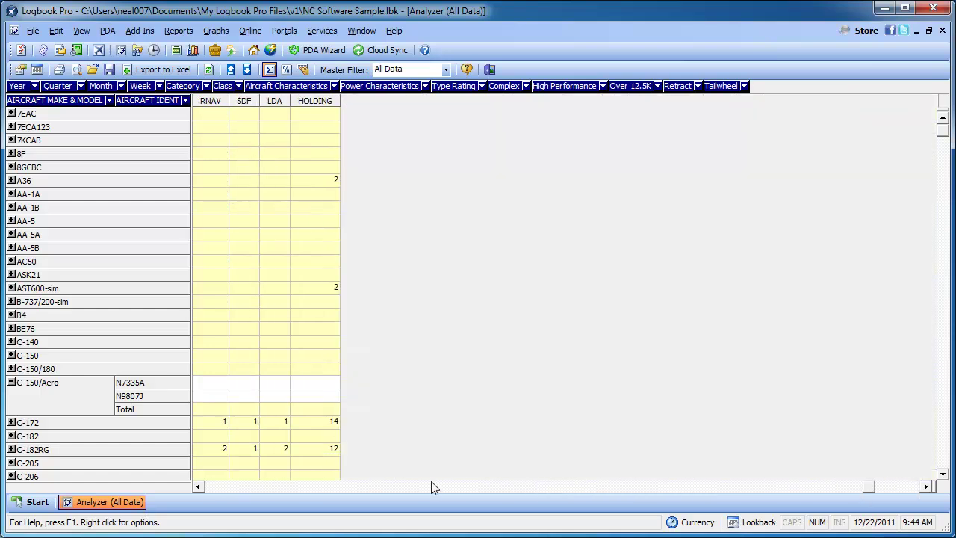
pyautogui.click(431, 486)
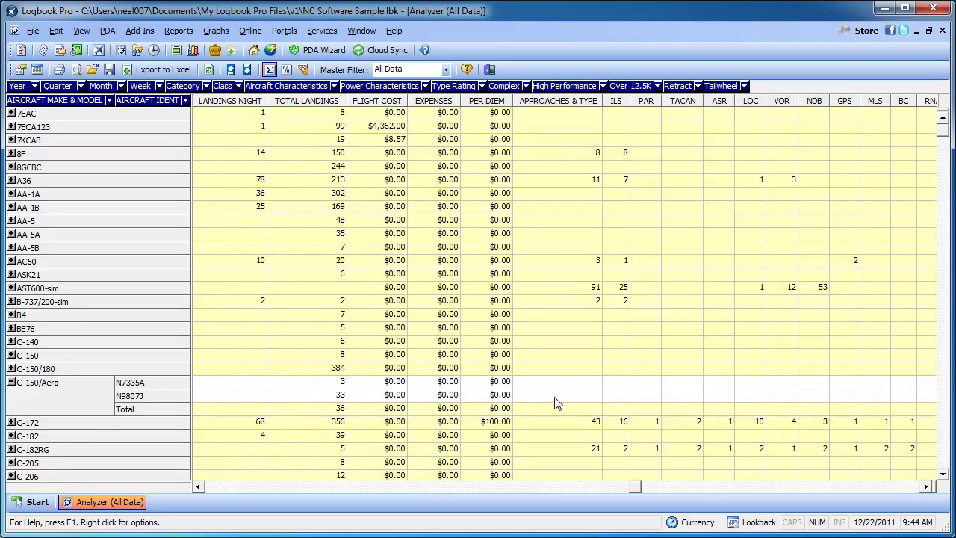
pyautogui.click(240, 488)
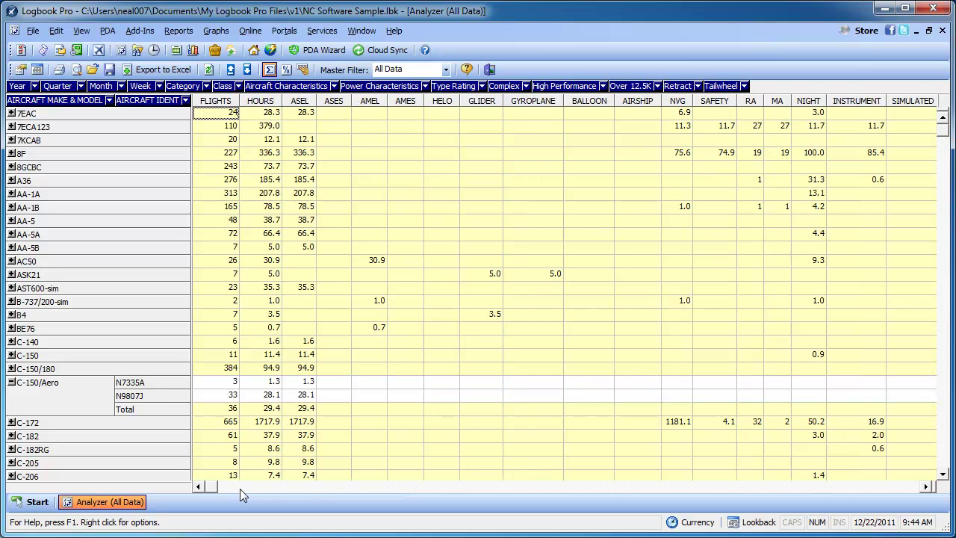
# Collapse C-150/Aero, toggle C-150, and expand C-182RG into idents N1234, N54321 and N6287T
pyautogui.click(11, 382)
pyautogui.click(11, 355)
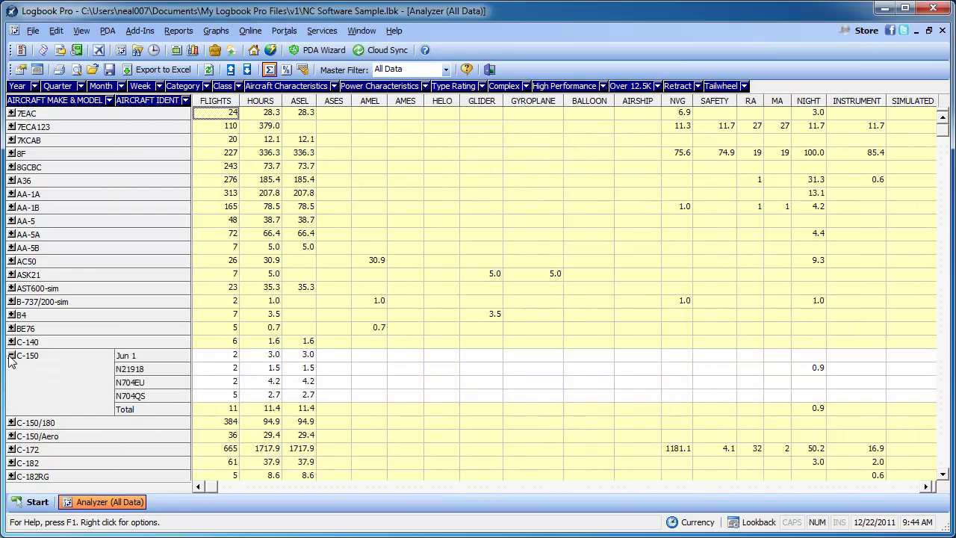
pyautogui.click(11, 355)
pyautogui.click(11, 422)
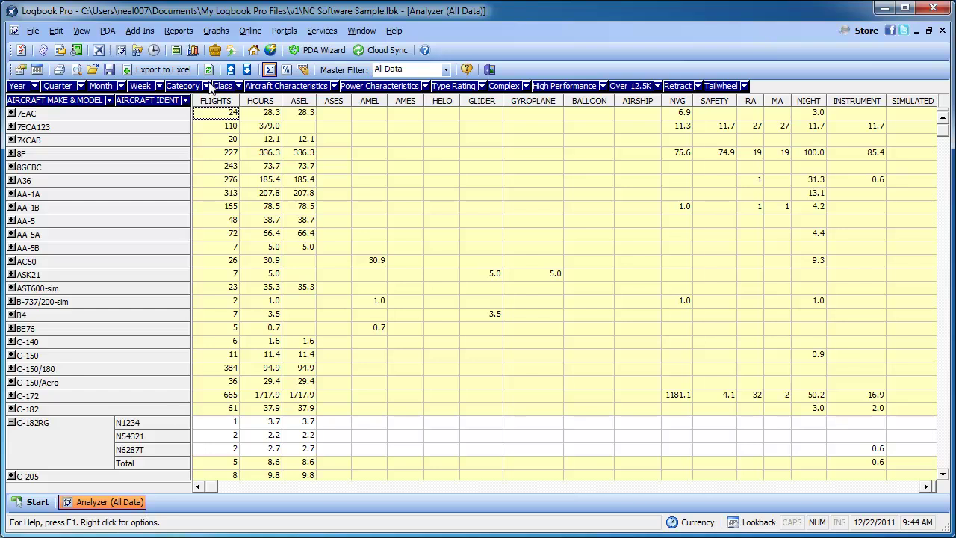
# Show values as column percentages, collapse C-182RG, then return the grid to plain totals
pyautogui.click(286, 70)
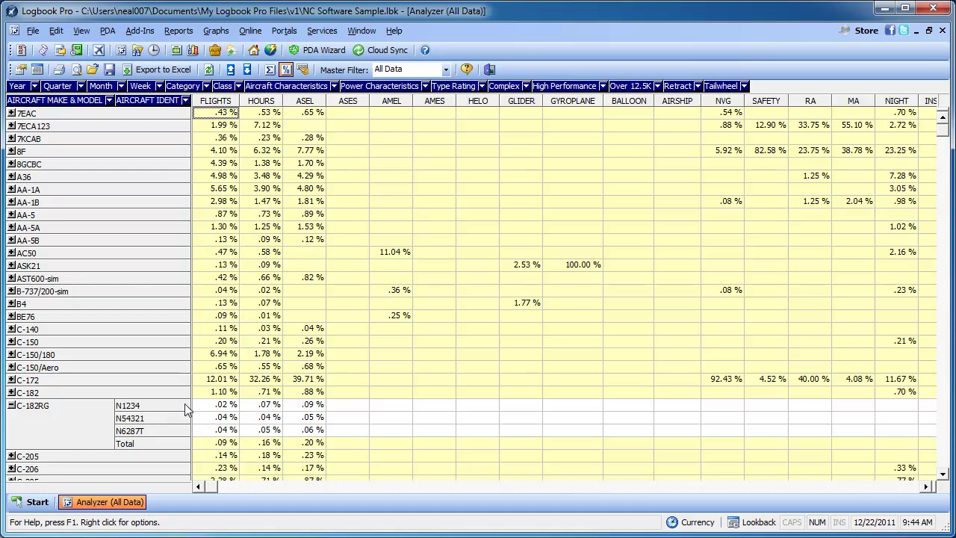
pyautogui.click(12, 405)
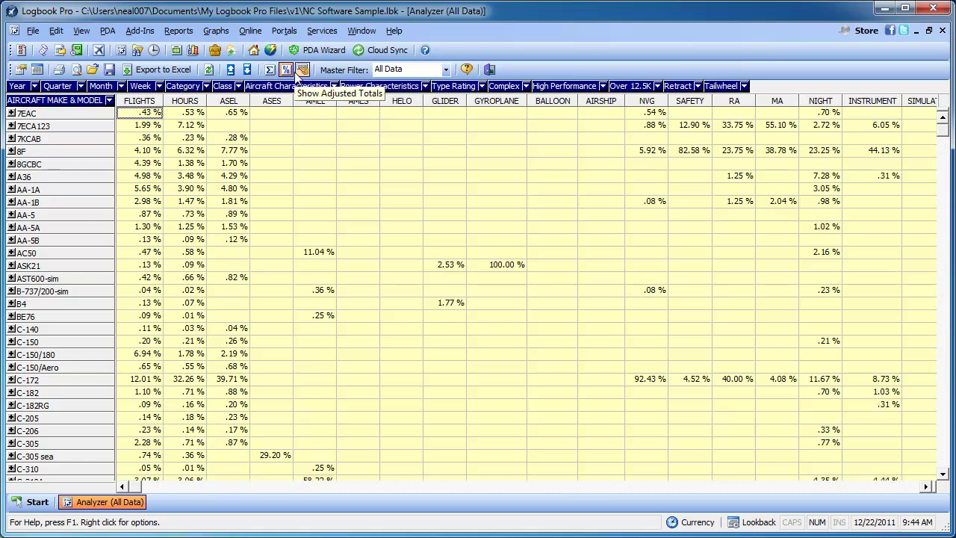
pyautogui.click(271, 72)
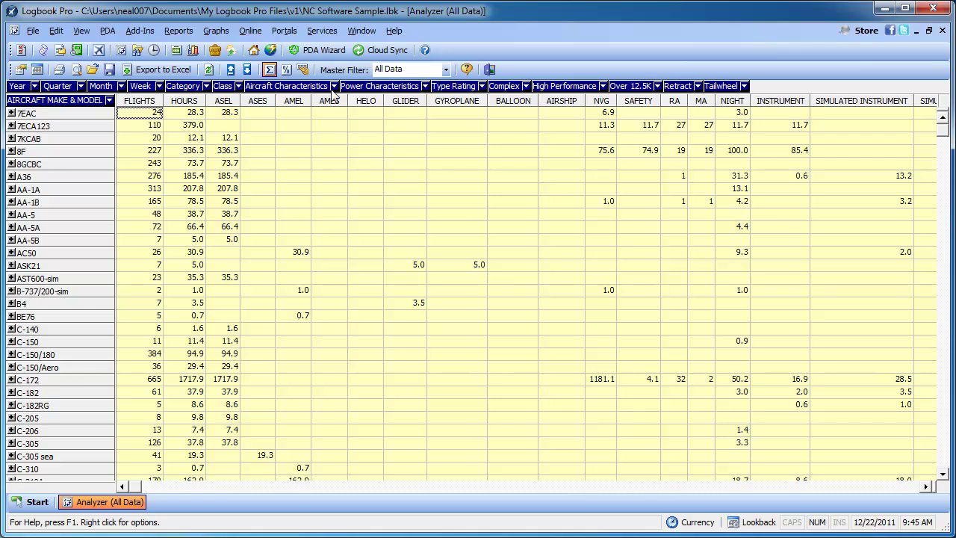
pyautogui.click(238, 86)
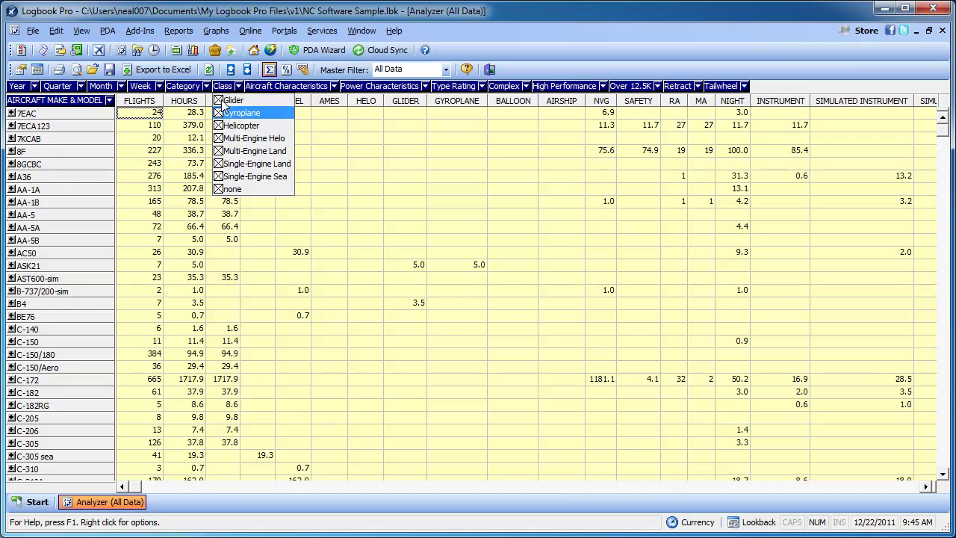
pyautogui.click(219, 101)
pyautogui.click(218, 113)
pyautogui.click(218, 125)
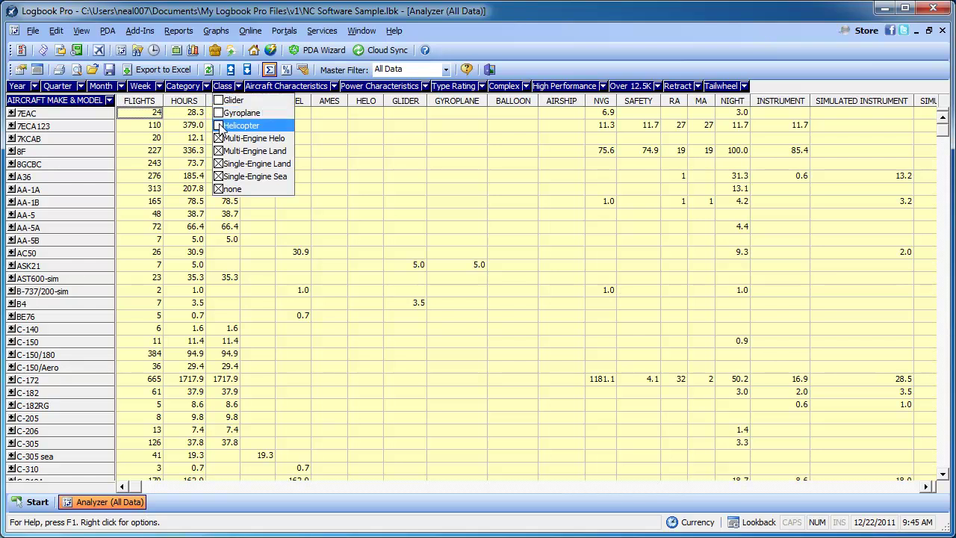
pyautogui.click(218, 164)
pyautogui.click(218, 176)
pyautogui.click(218, 189)
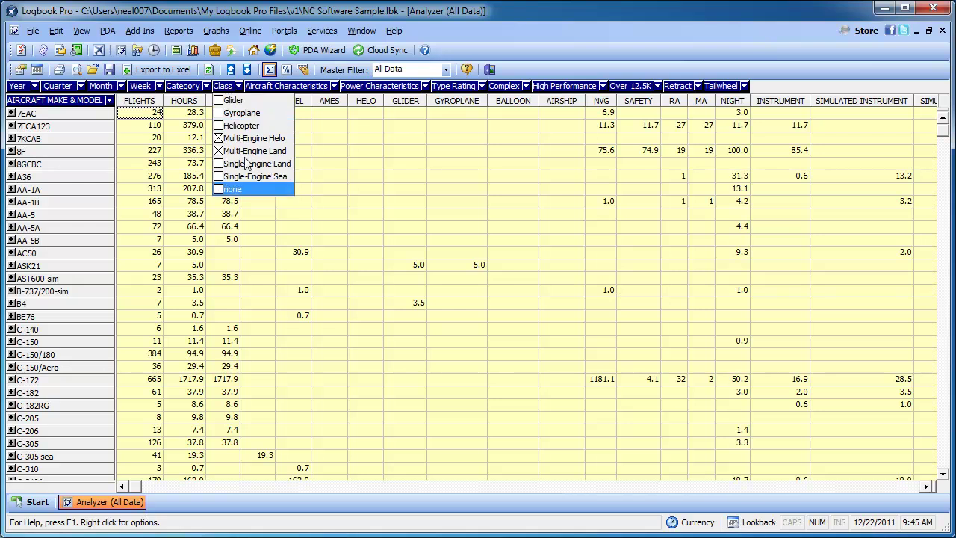
pyautogui.click(218, 138)
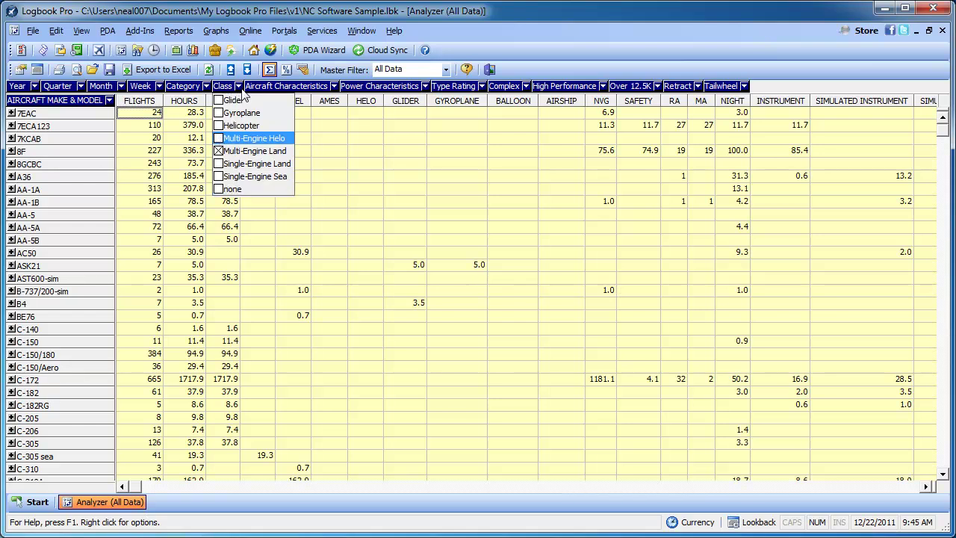
pyautogui.click(238, 88)
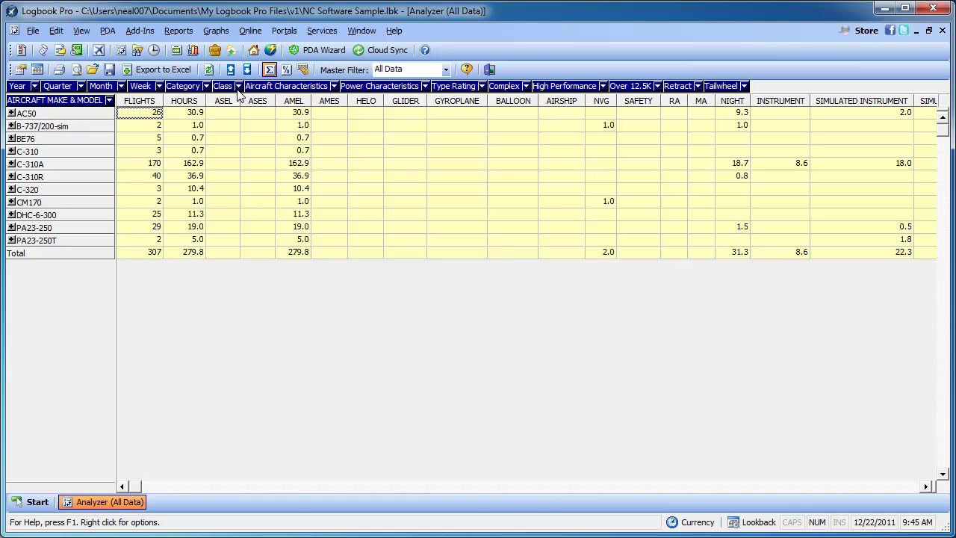
pyautogui.click(238, 87)
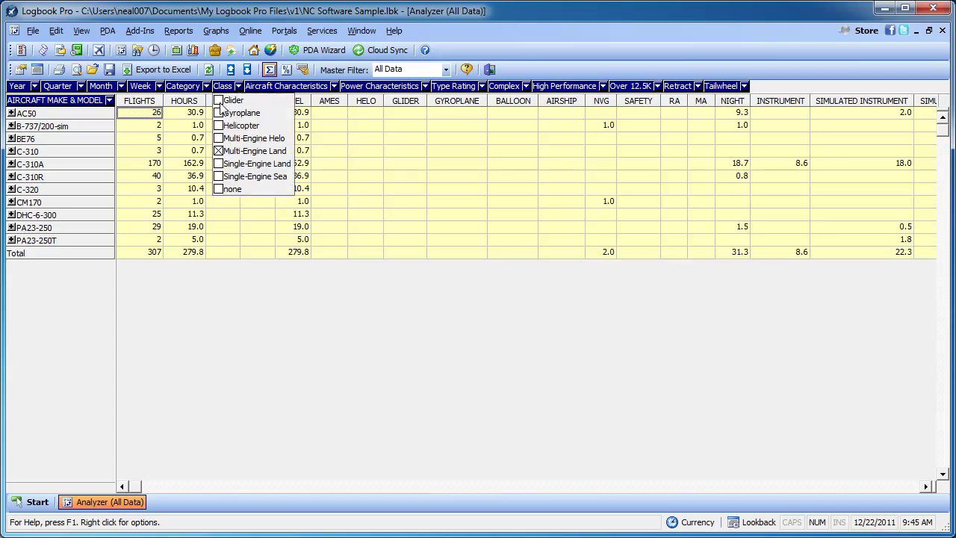
pyautogui.click(220, 113)
pyautogui.click(222, 126)
pyautogui.click(222, 138)
pyautogui.click(222, 164)
pyautogui.click(220, 176)
pyautogui.click(220, 189)
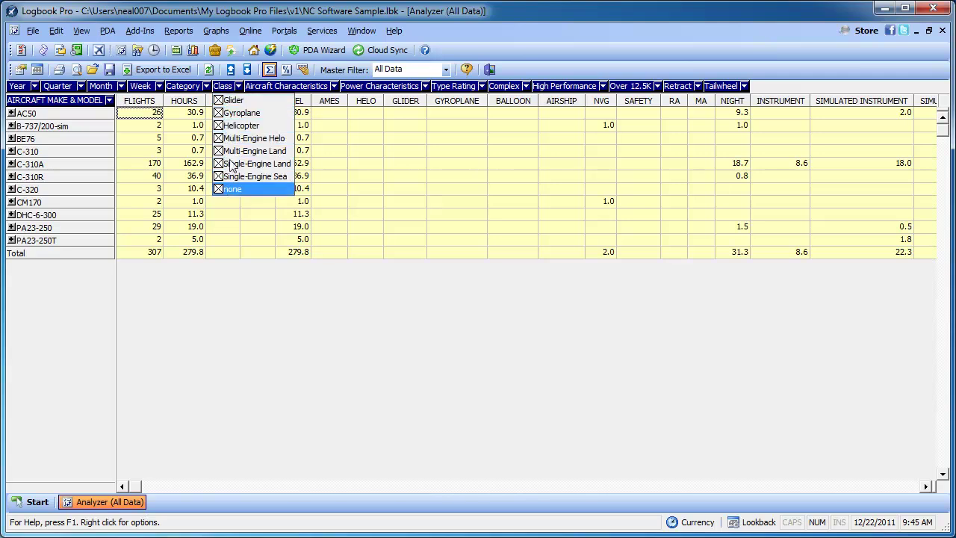
pyautogui.click(238, 87)
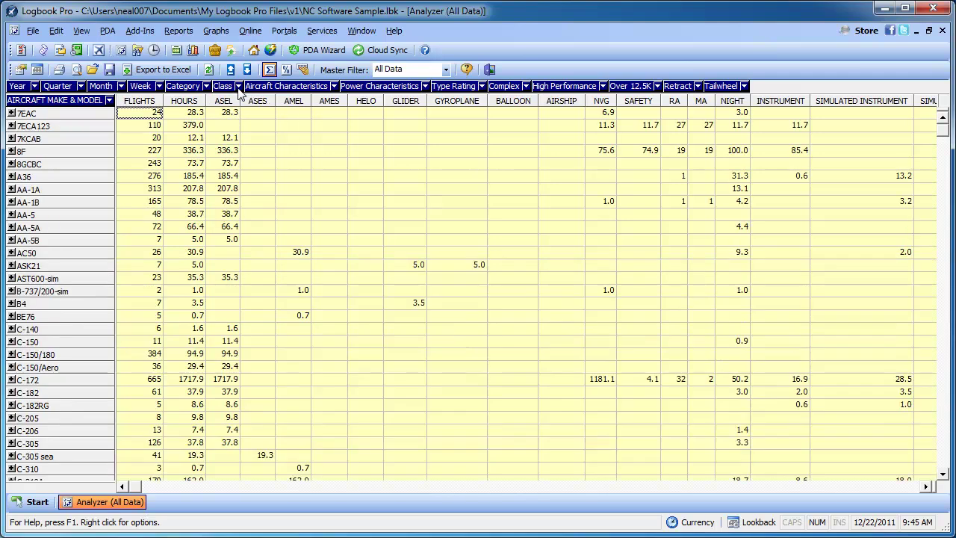
# Restrict the Power Characteristics filter to Turbojet only by unchecking every other power type
pyautogui.click(334, 87)
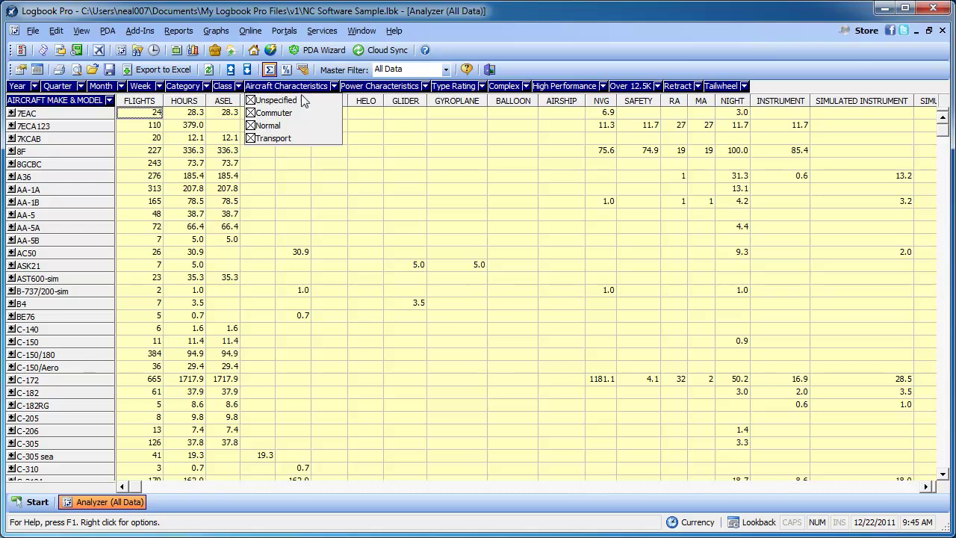
pyautogui.click(336, 88)
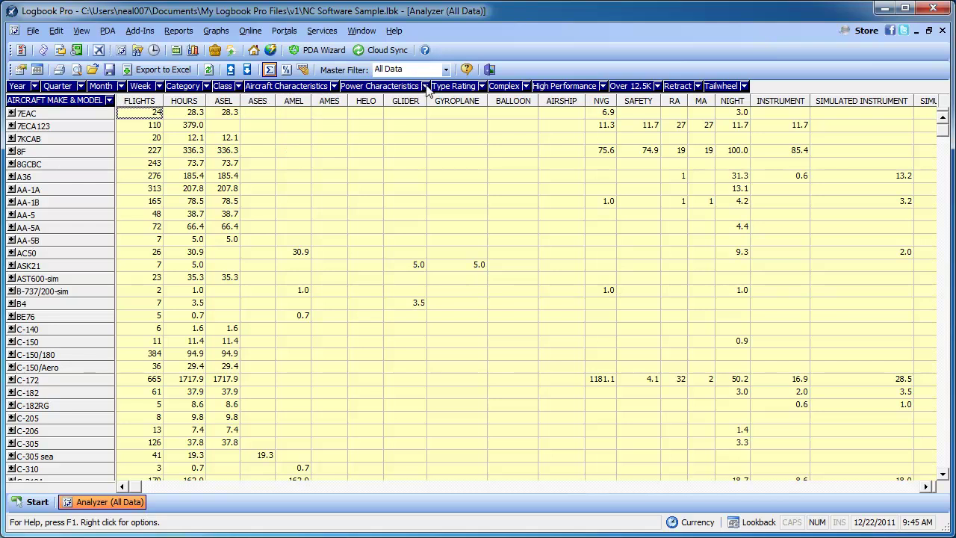
pyautogui.click(424, 86)
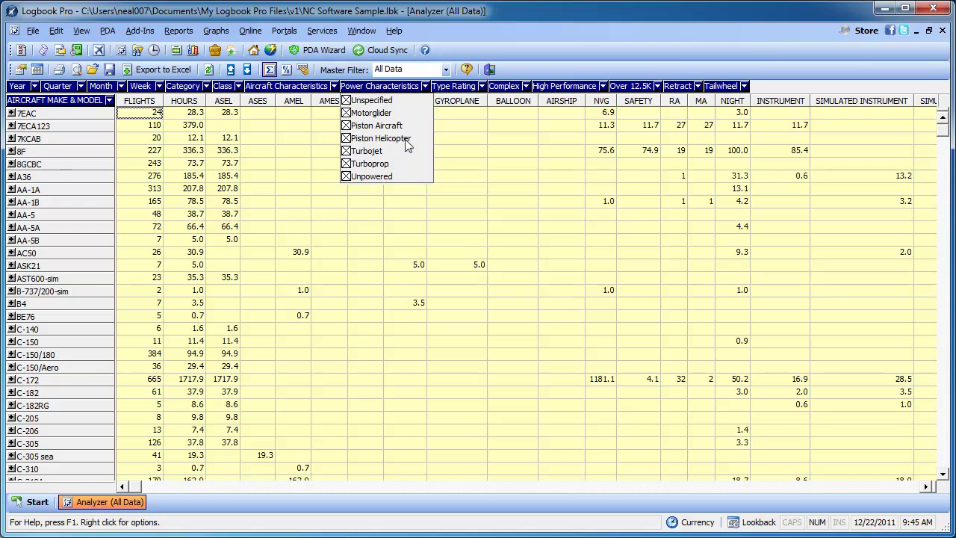
pyautogui.click(347, 139)
pyautogui.click(347, 126)
pyautogui.click(347, 113)
pyautogui.click(347, 100)
pyautogui.click(347, 163)
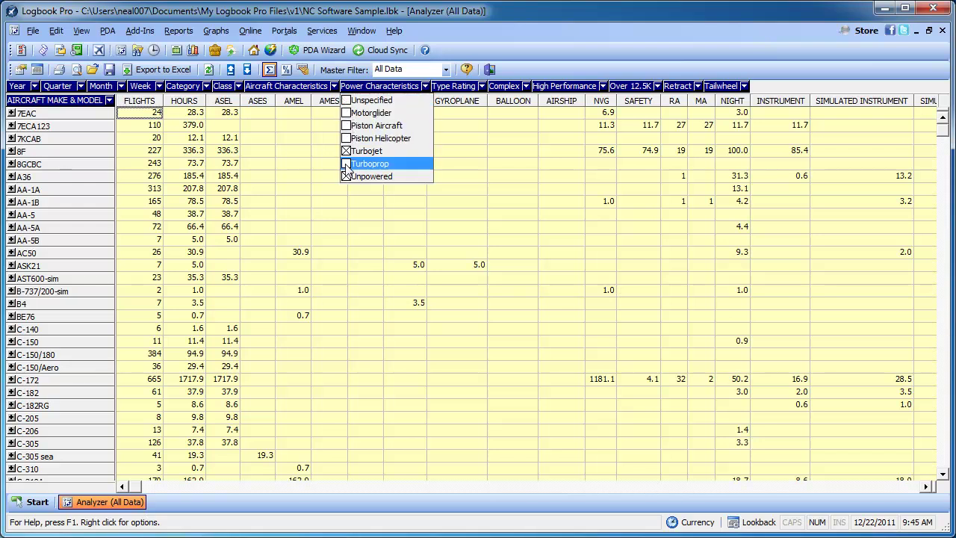
pyautogui.click(347, 177)
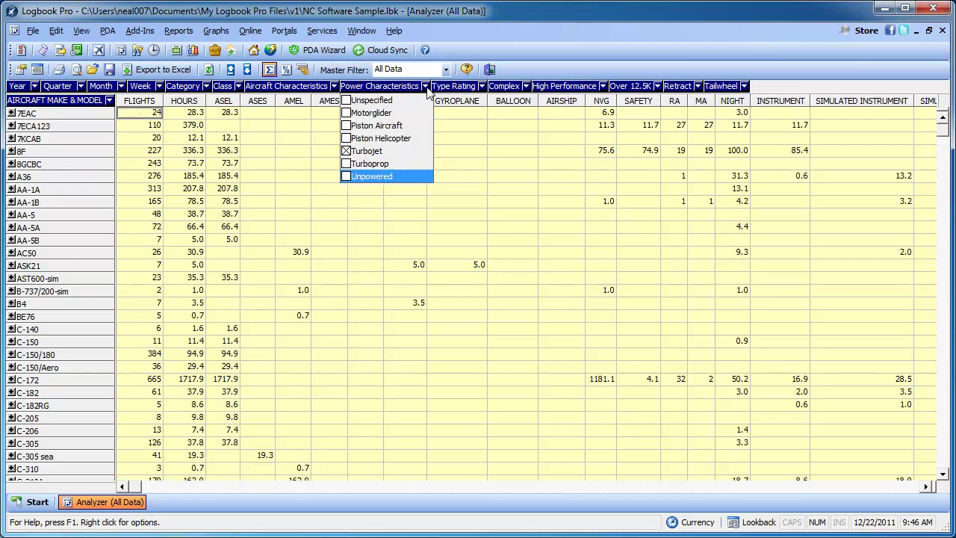
pyautogui.click(425, 86)
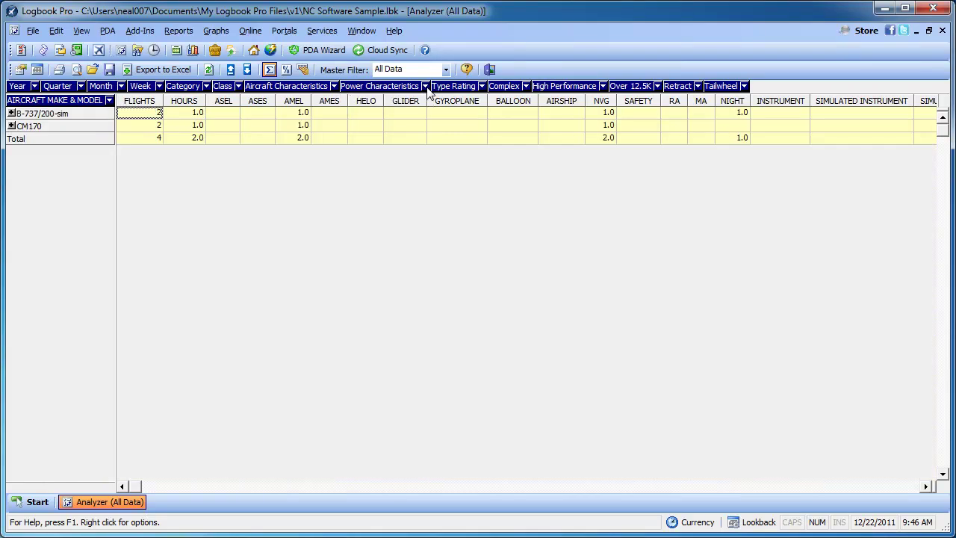
# Re-check Unpowered, Turboprop, Piston Helicopter, Piston Aircraft, Motorglider and Unspecified in the power filter
pyautogui.click(426, 87)
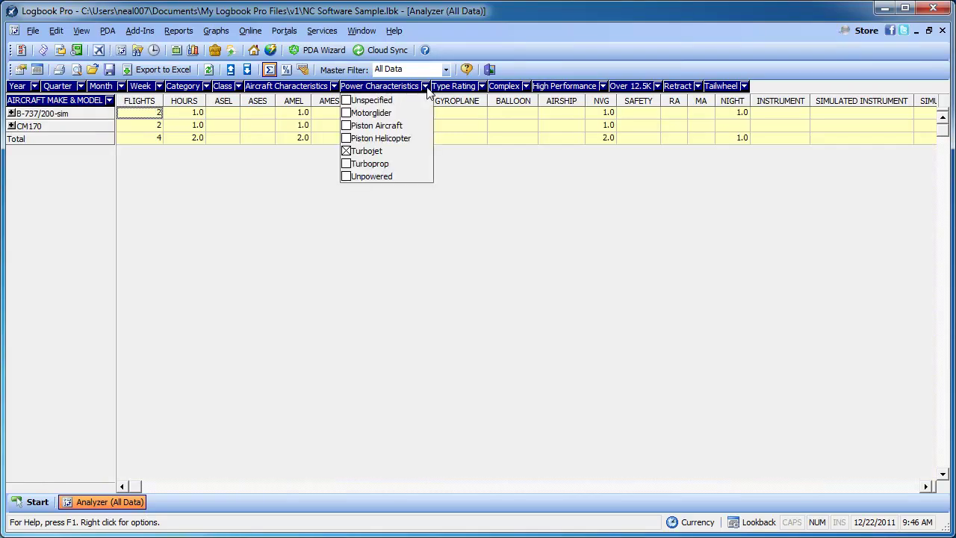
pyautogui.click(346, 176)
pyautogui.click(346, 164)
pyautogui.click(346, 138)
pyautogui.click(345, 125)
pyautogui.click(346, 113)
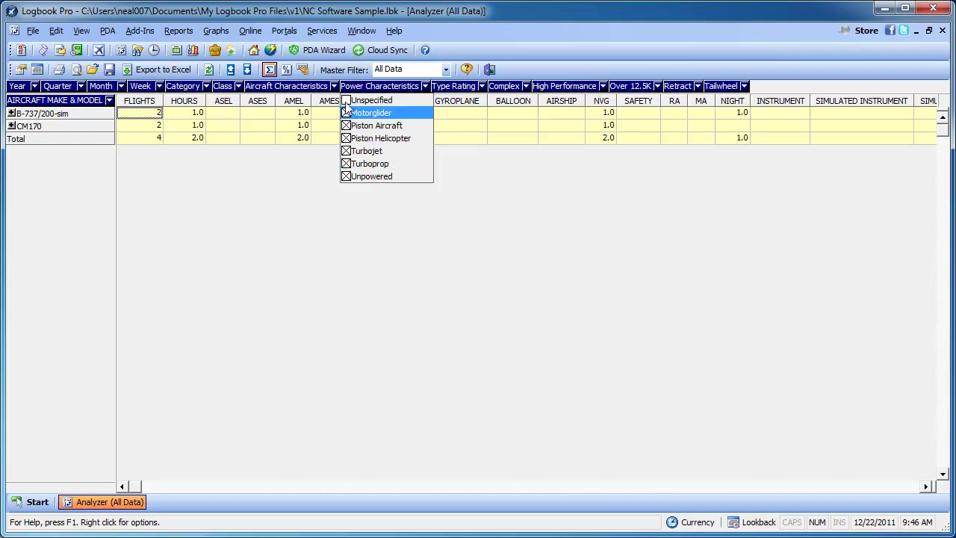
pyautogui.click(345, 100)
pyautogui.click(426, 87)
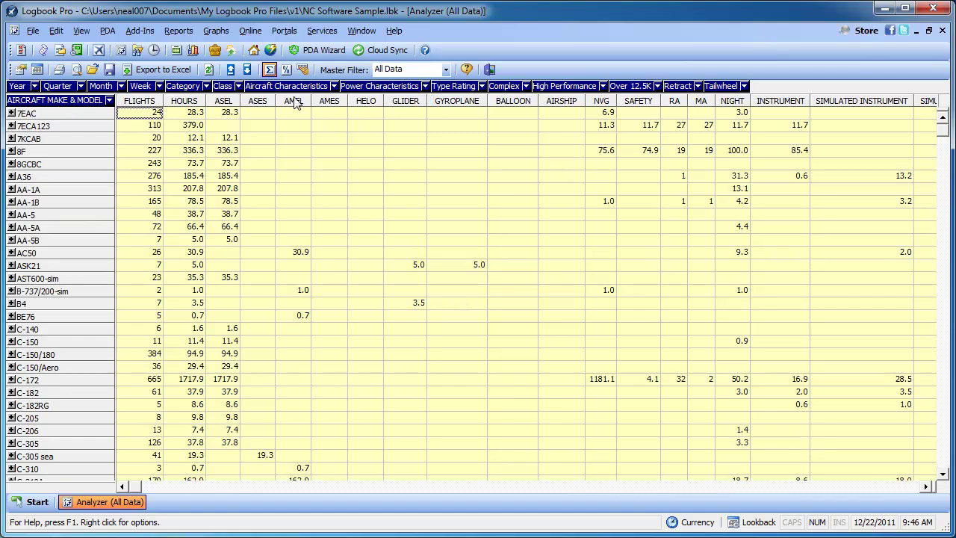
# Drag the Year field into the column headers and scroll across the year columns from 1976 to Total
pyautogui.click(34, 86)
pyautogui.click(35, 87)
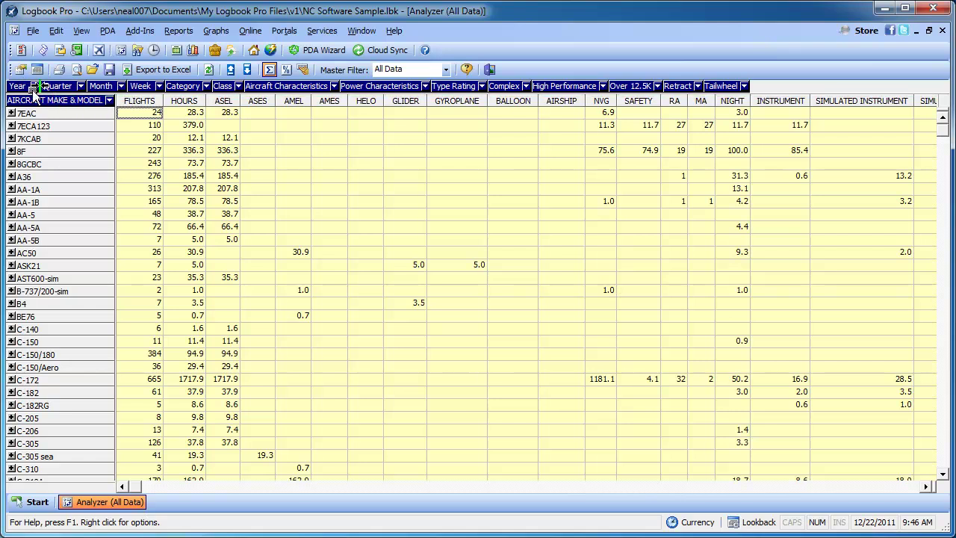
pyautogui.moveTo(119, 108); pyautogui.dragTo(124, 102)
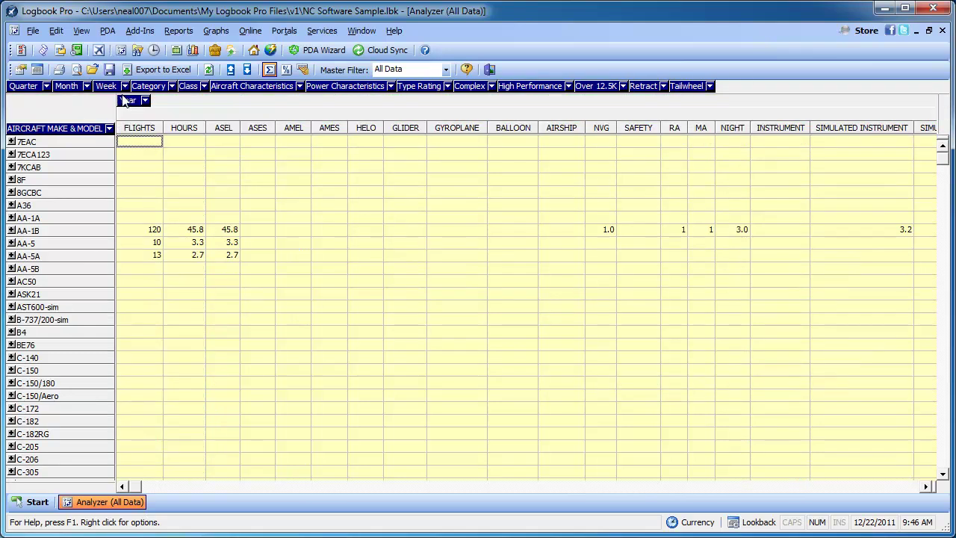
pyautogui.click(926, 486)
pyautogui.click(926, 486)
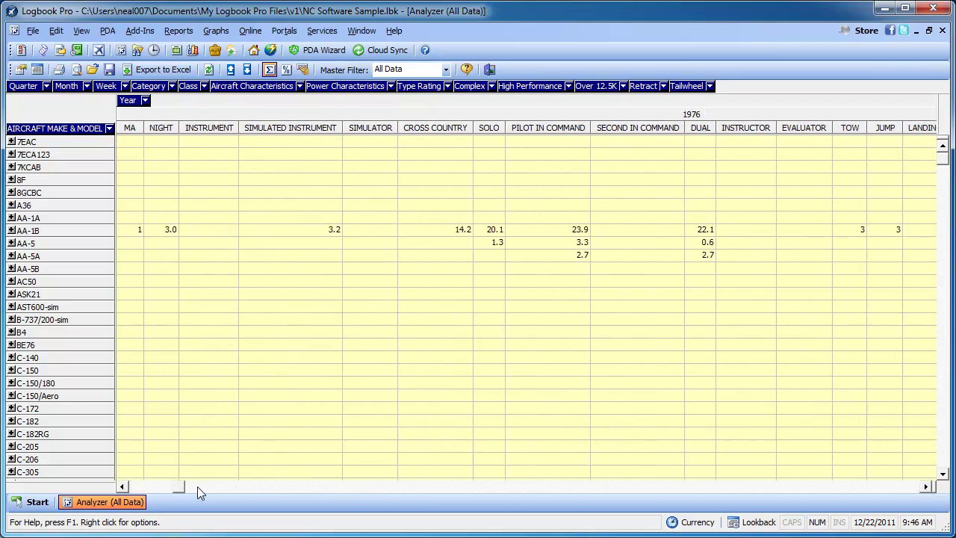
pyautogui.click(915, 486)
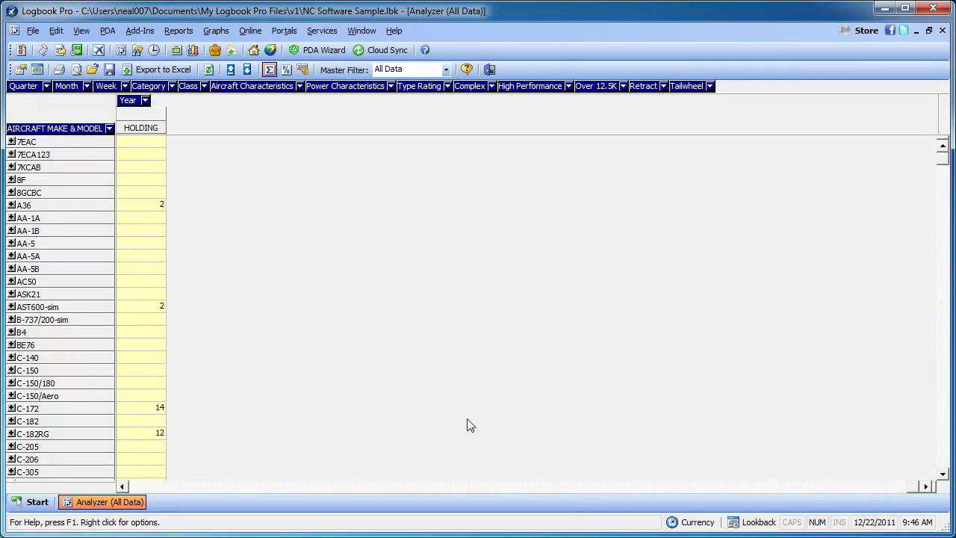
pyautogui.click(124, 486)
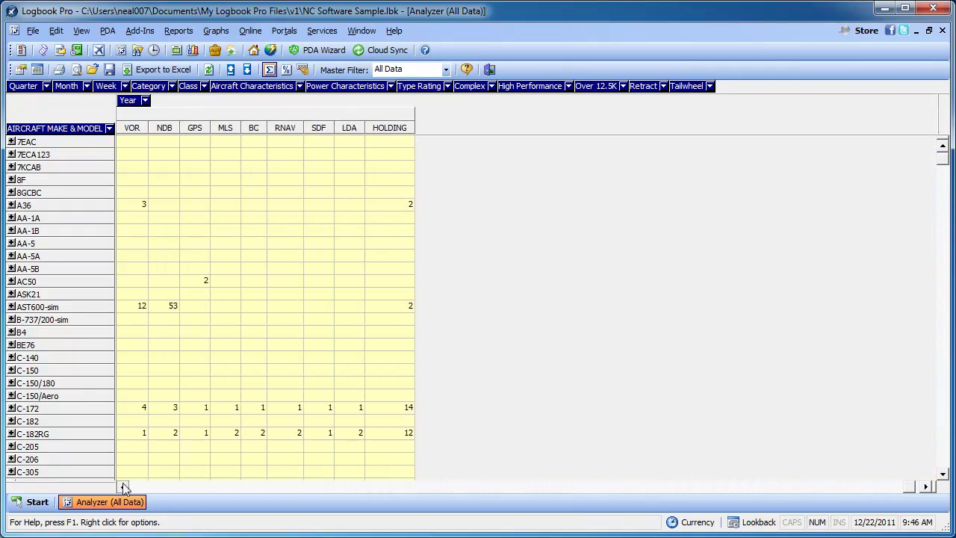
pyautogui.click(124, 486)
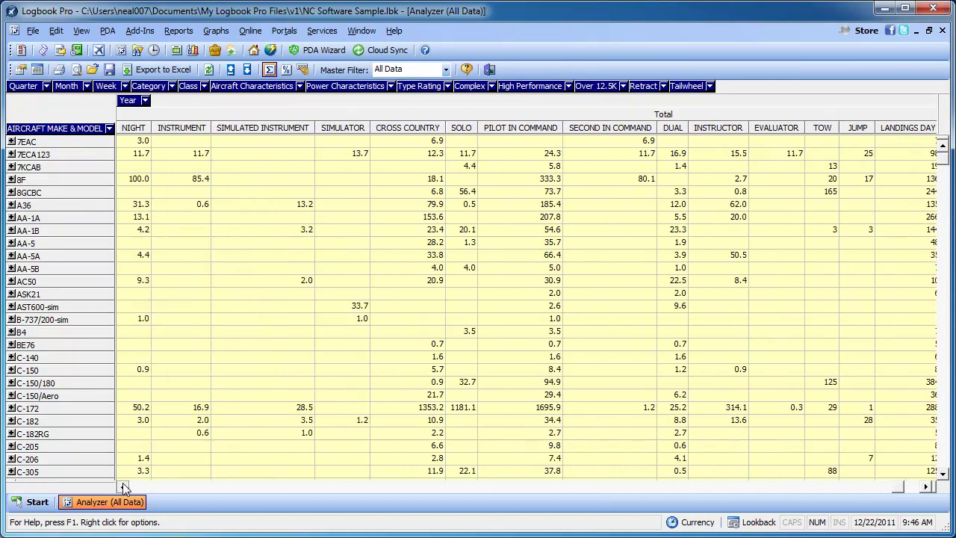
# Browse the Year filter list without changes and scroll the grid back to the first columns
pyautogui.click(147, 103)
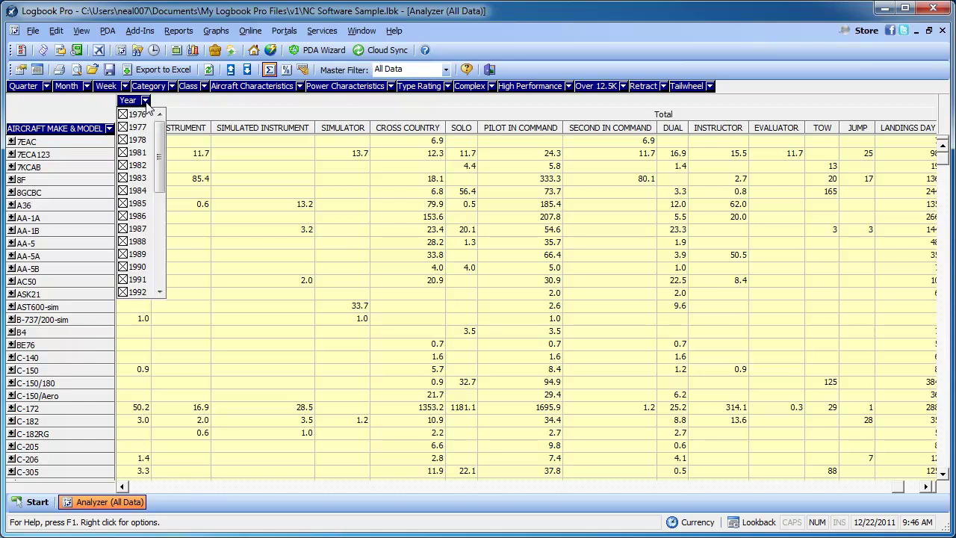
pyautogui.moveTo(159, 145); pyautogui.dragTo(165, 273)
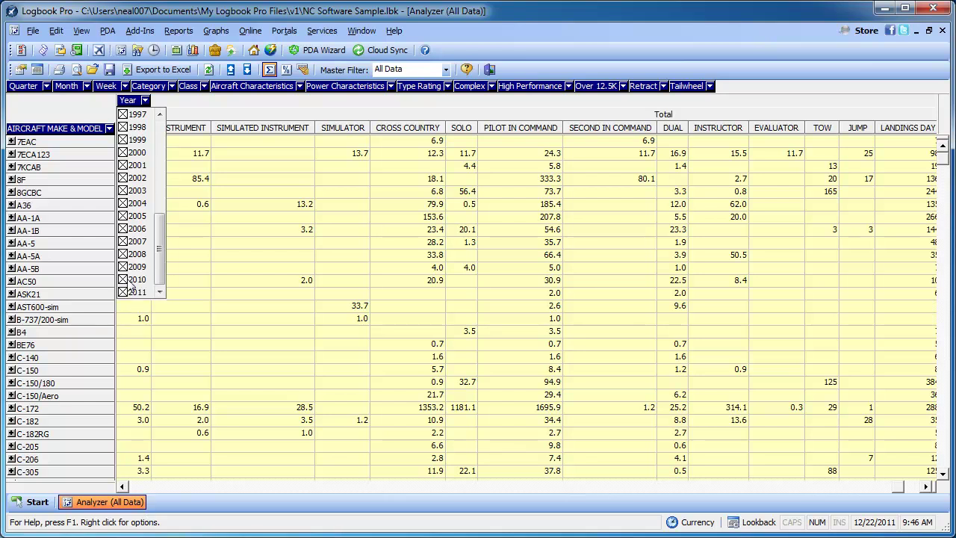
pyautogui.click(146, 106)
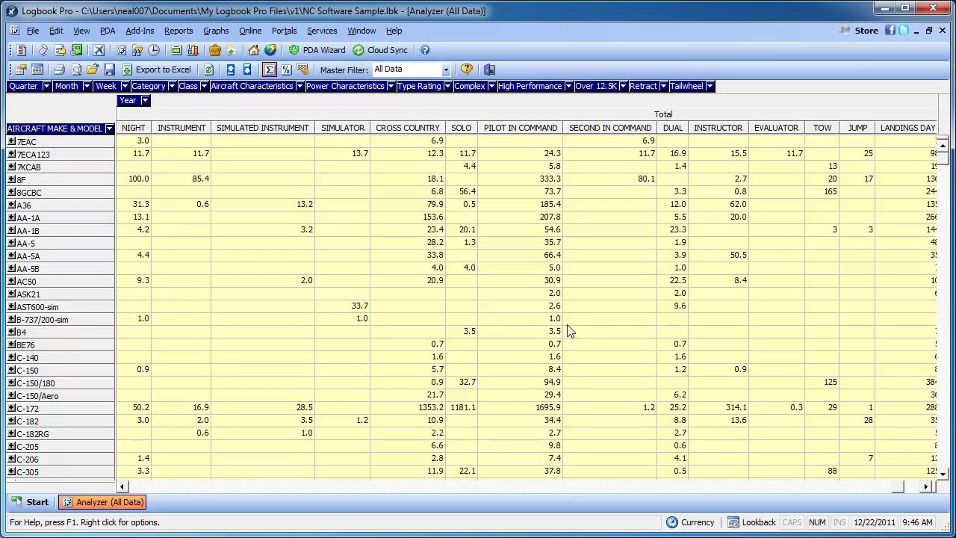
pyautogui.click(121, 486)
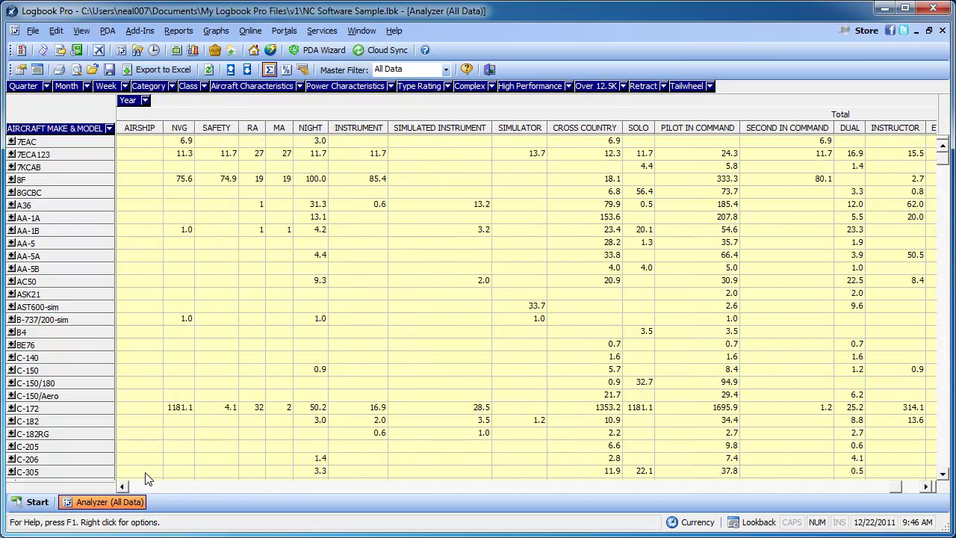
pyautogui.click(123, 486)
pyautogui.moveTo(125, 484); pyautogui.dragTo(124, 484)
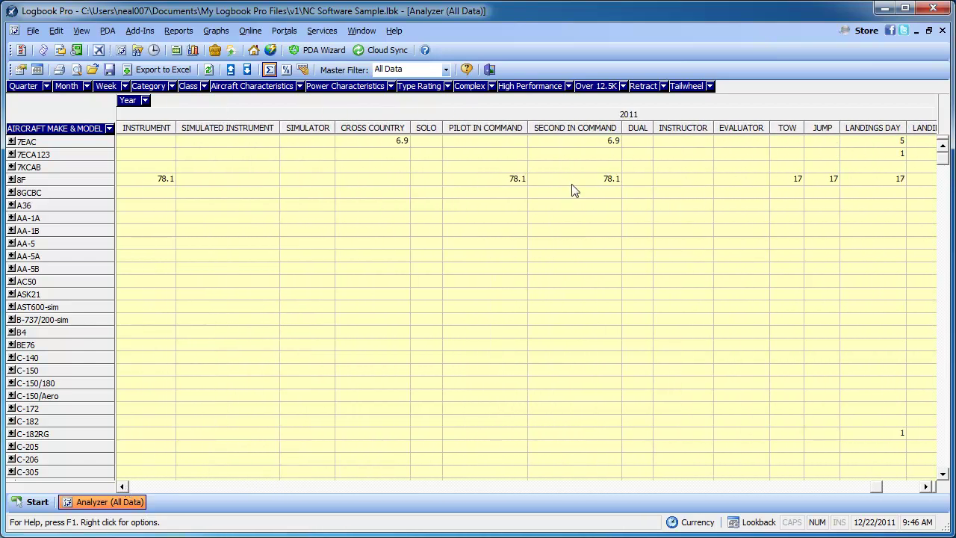
# Expand and collapse 8F, then drag the Year header off the grid to drop the year breakdown
pyautogui.click(12, 180)
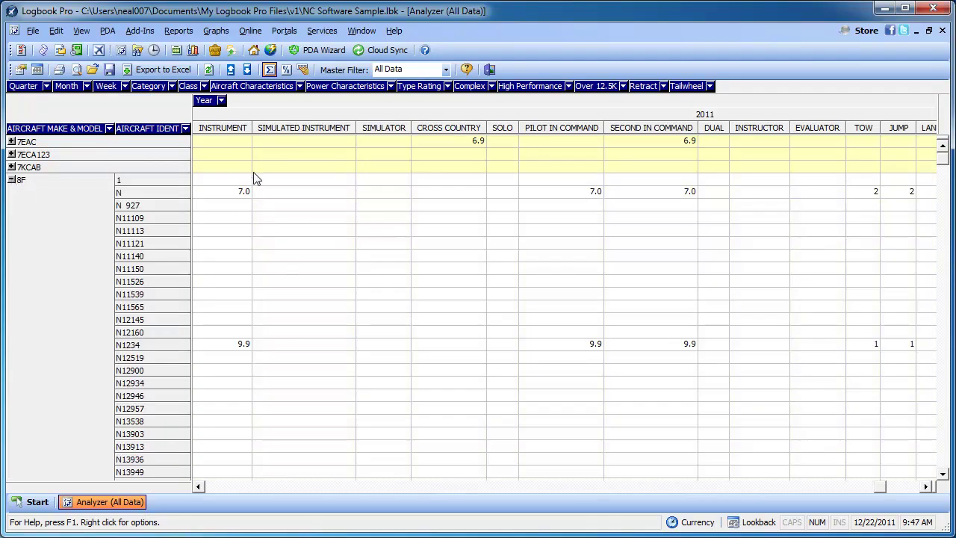
pyautogui.click(12, 180)
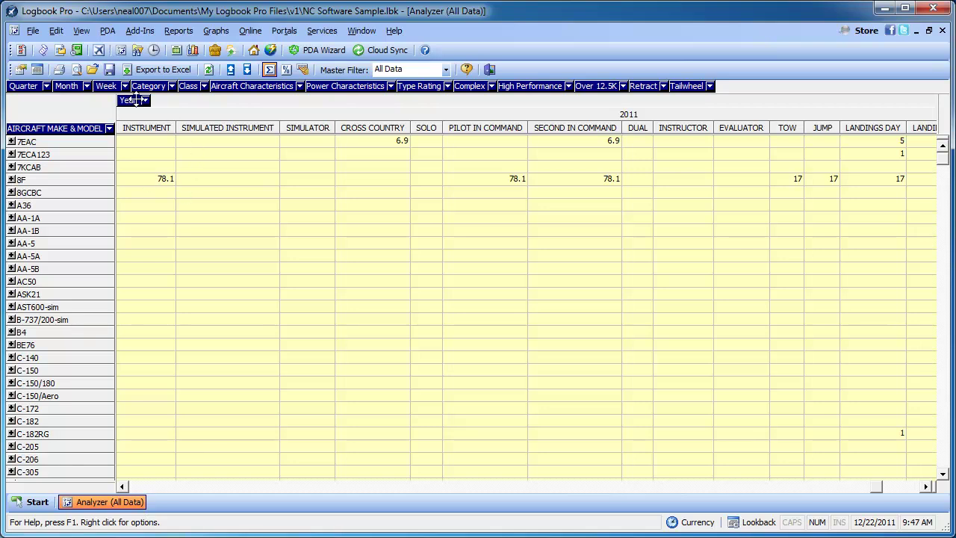
pyautogui.moveTo(134, 100); pyautogui.dragTo(113, 129)
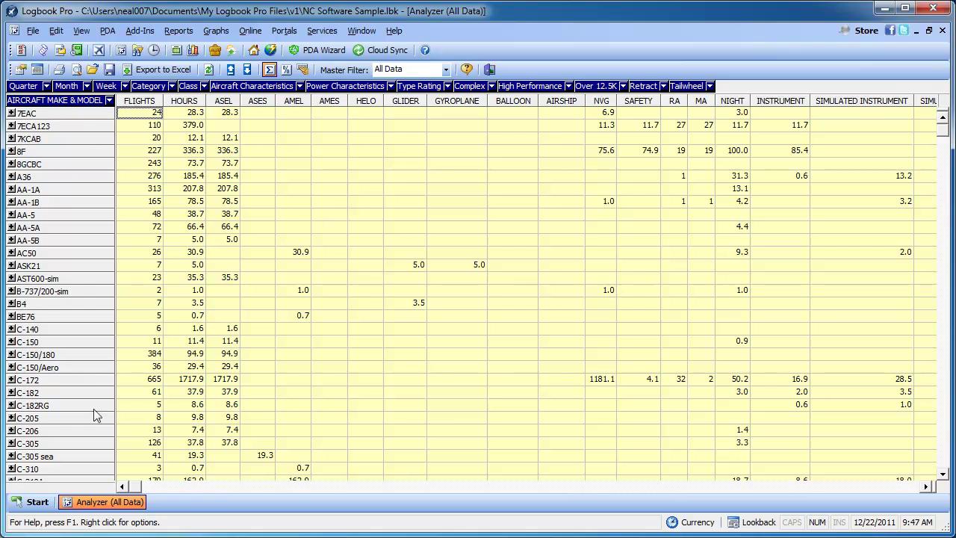
# Widen the AIRCRAFT MAKE & MODEL column, close the analyzer with Ctrl+F4, and reopen it over All Data
pyautogui.moveTo(116, 463); pyautogui.dragTo(185, 438)
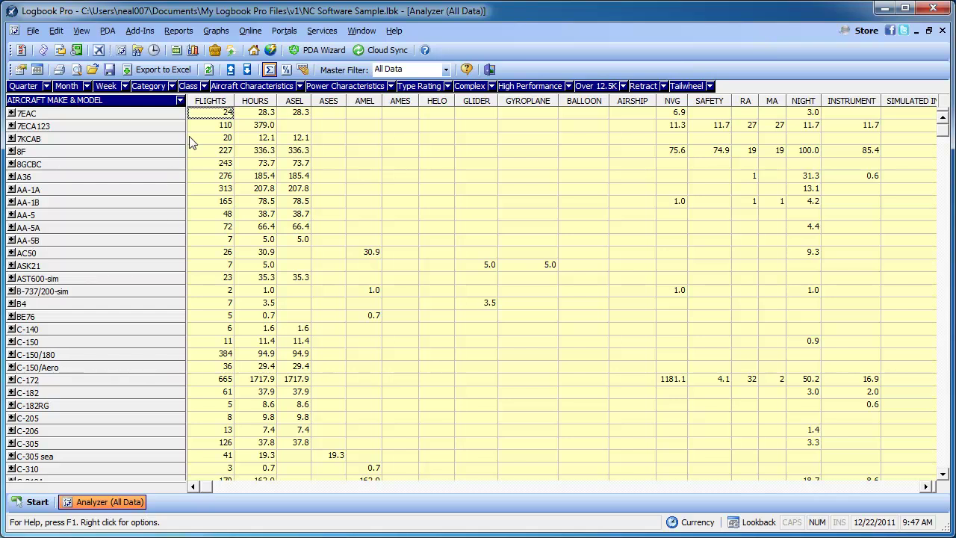
pyautogui.hotkey('ctrl', 'F4')
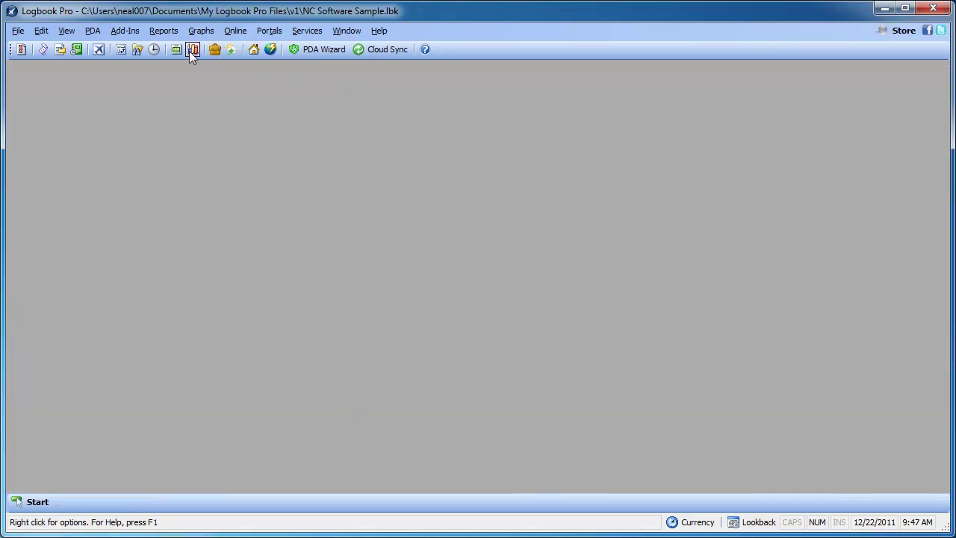
pyautogui.click(120, 50)
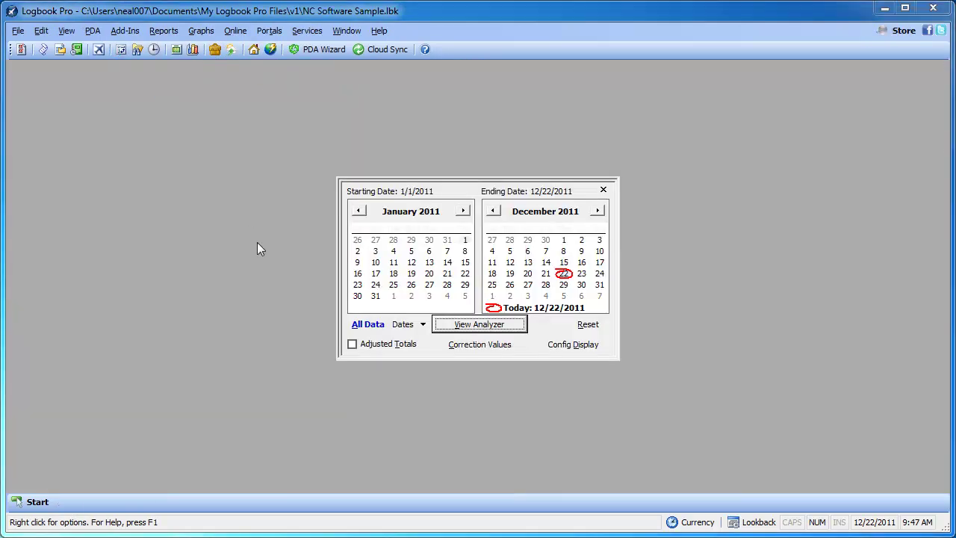
pyautogui.click(383, 324)
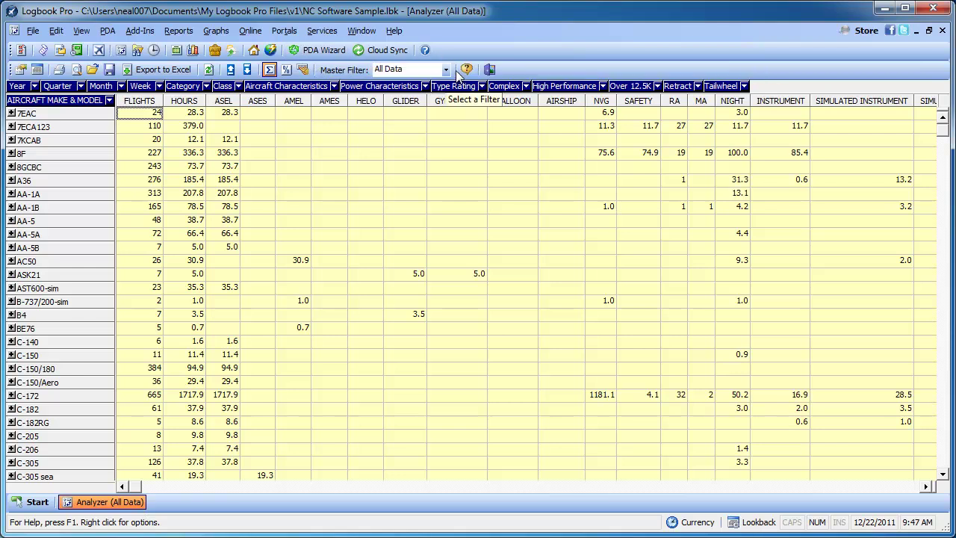
# Set the master filter to PIC and scroll to the Total row: 5130 flights, 4745.3 hours
pyautogui.click(446, 70)
pyautogui.click(407, 80)
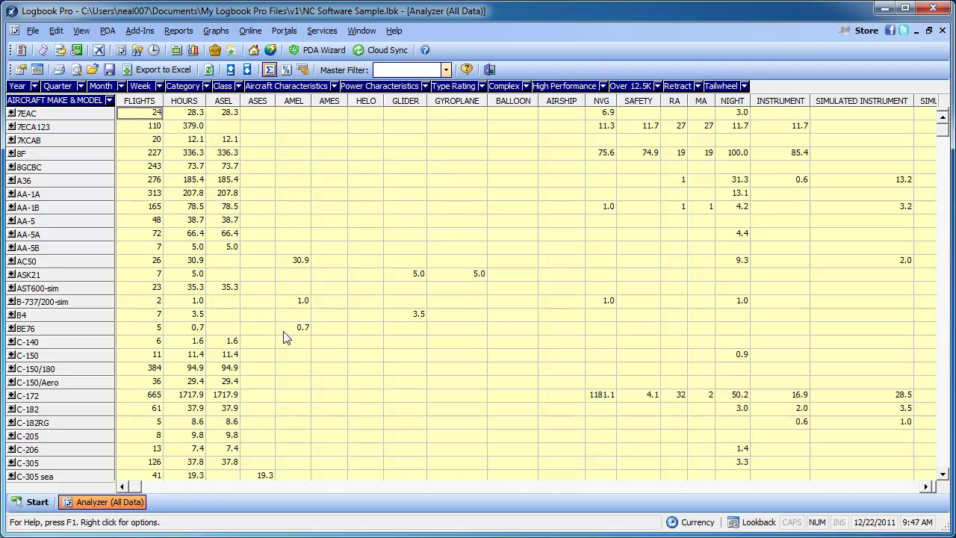
pyautogui.click(445, 69)
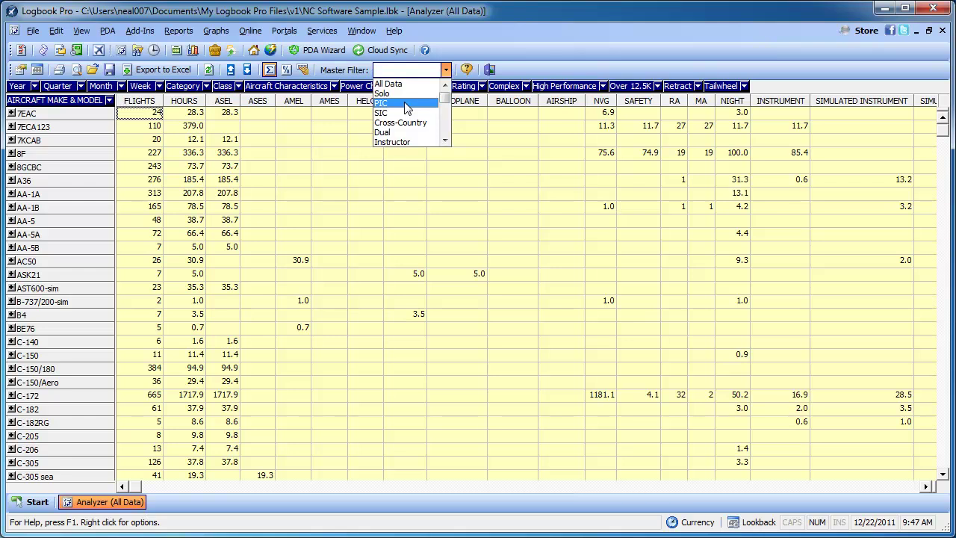
pyautogui.click(405, 103)
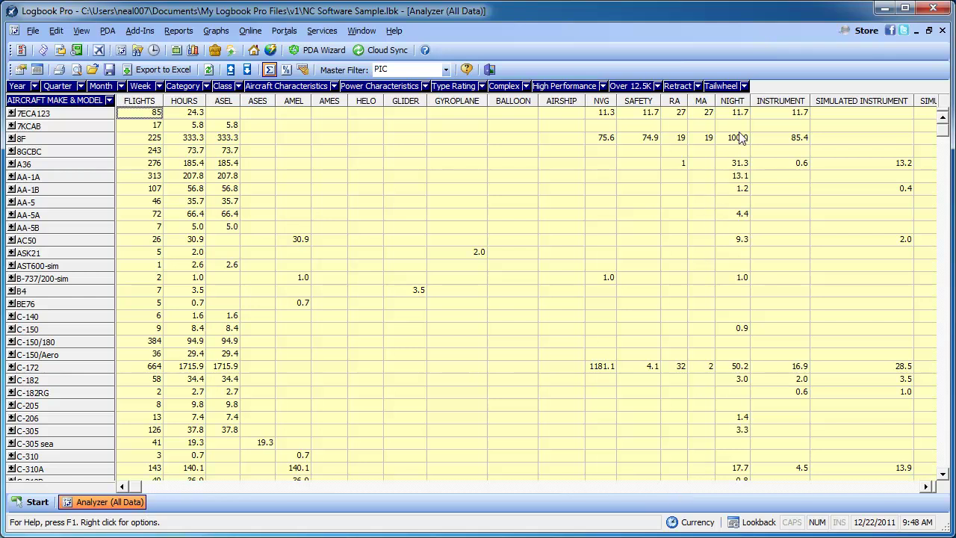
pyautogui.moveTo(942, 134); pyautogui.dragTo(945, 486)
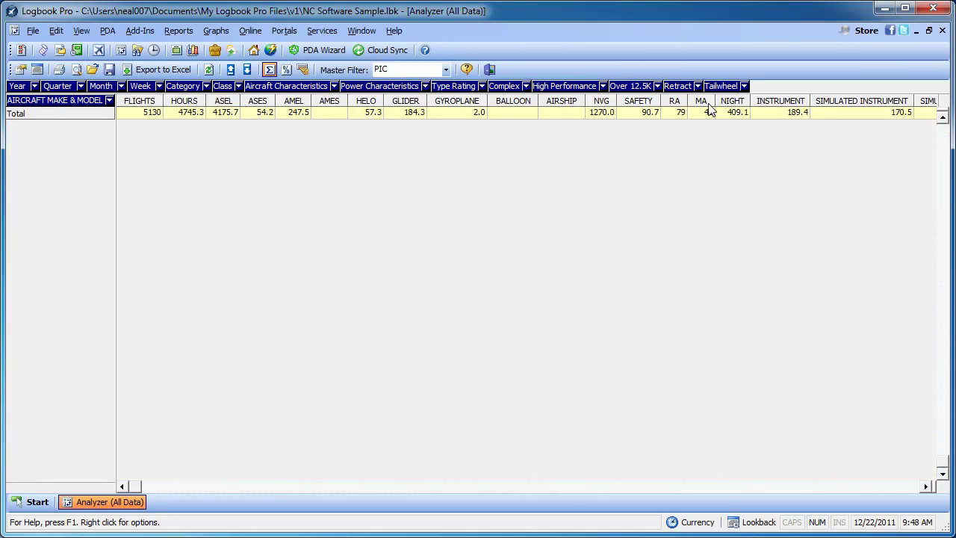
# Reset the master filter to All Data and scroll the analyzer table back to the top
pyautogui.click(445, 70)
pyautogui.click(427, 85)
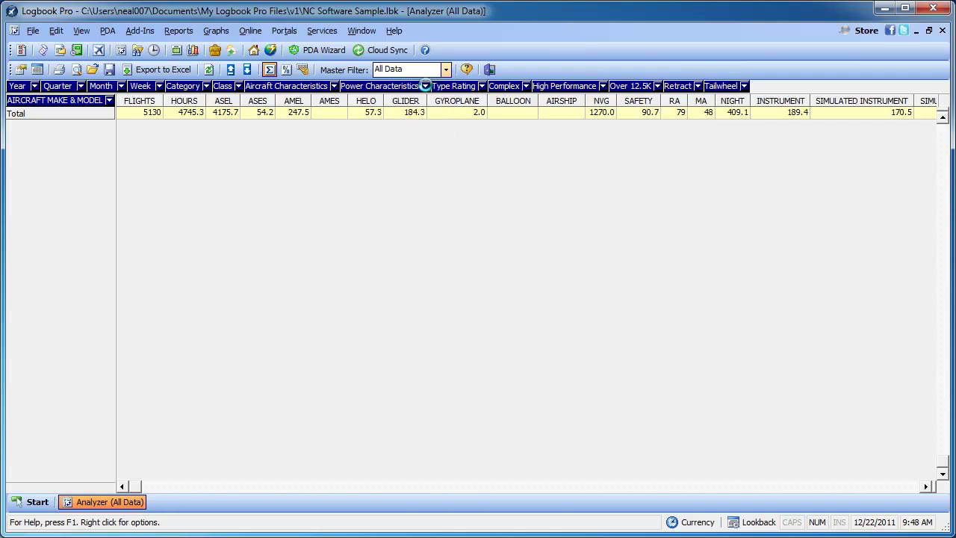
pyautogui.moveTo(947, 121); pyautogui.dragTo(946, 440)
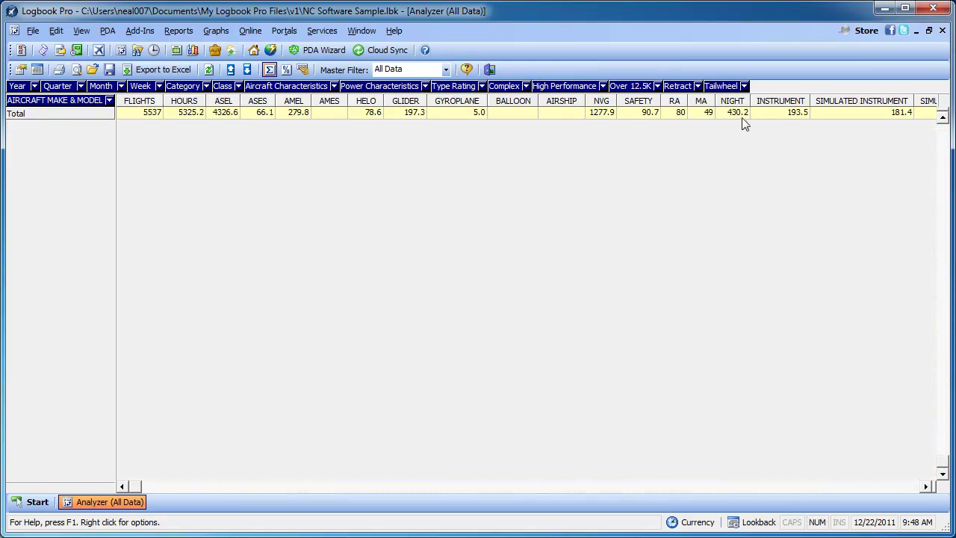
pyautogui.click(942, 118)
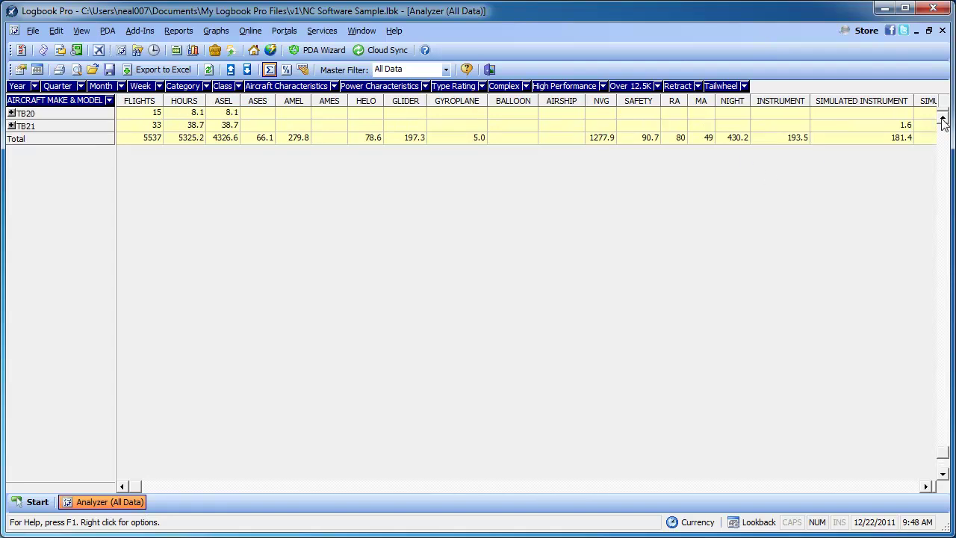
pyautogui.scroll(3, 942, 122)
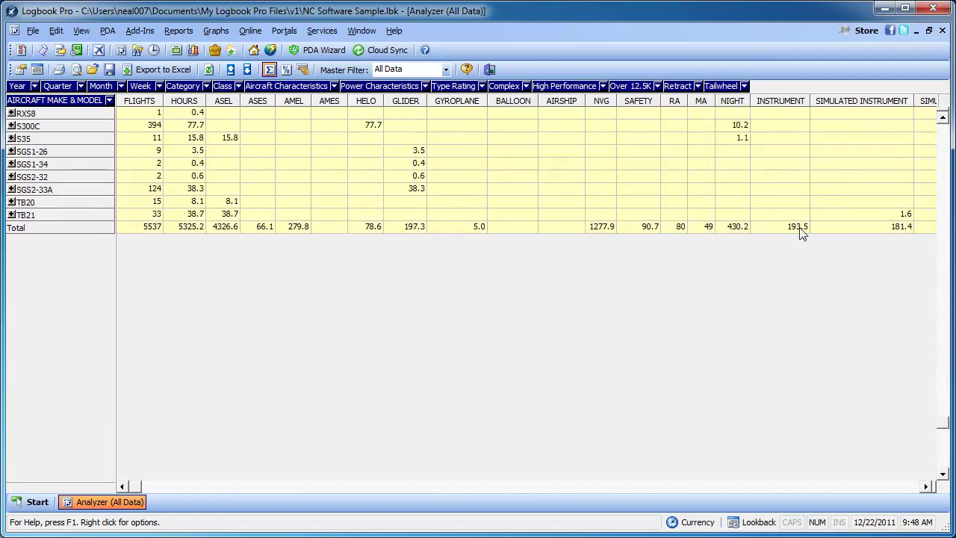
# Filter the analyzer to Cross-Country and page down to the Total row (2246 flights, 3188.1 hours)
pyautogui.click(445, 70)
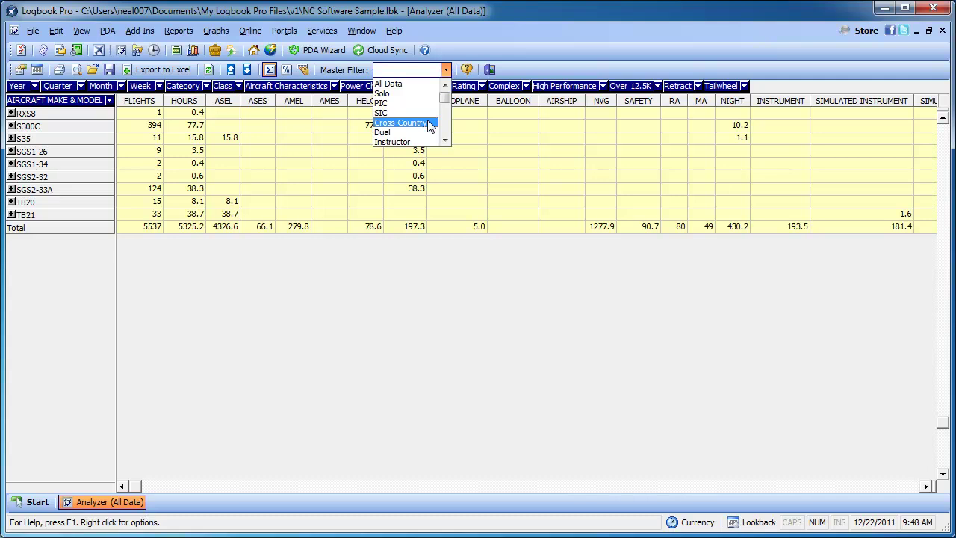
pyautogui.click(428, 123)
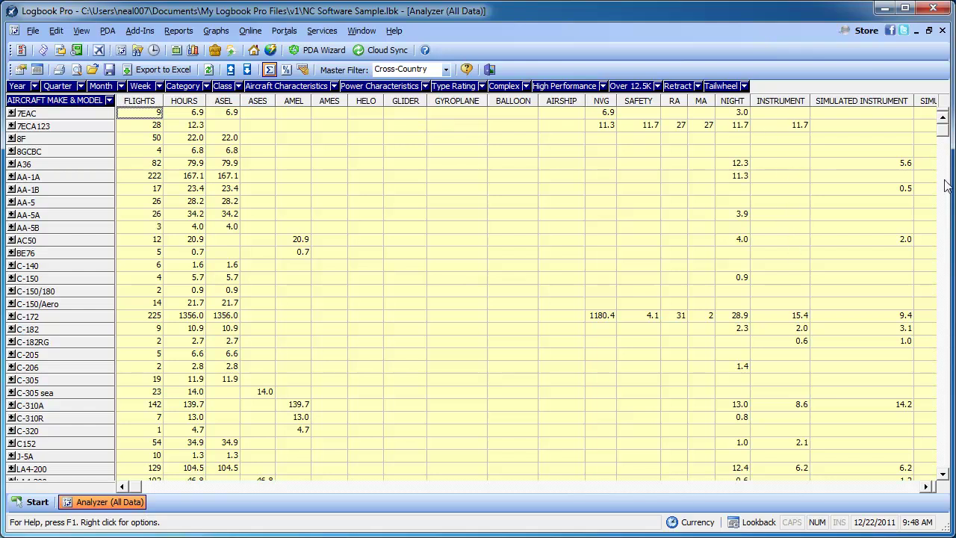
pyautogui.click(946, 465)
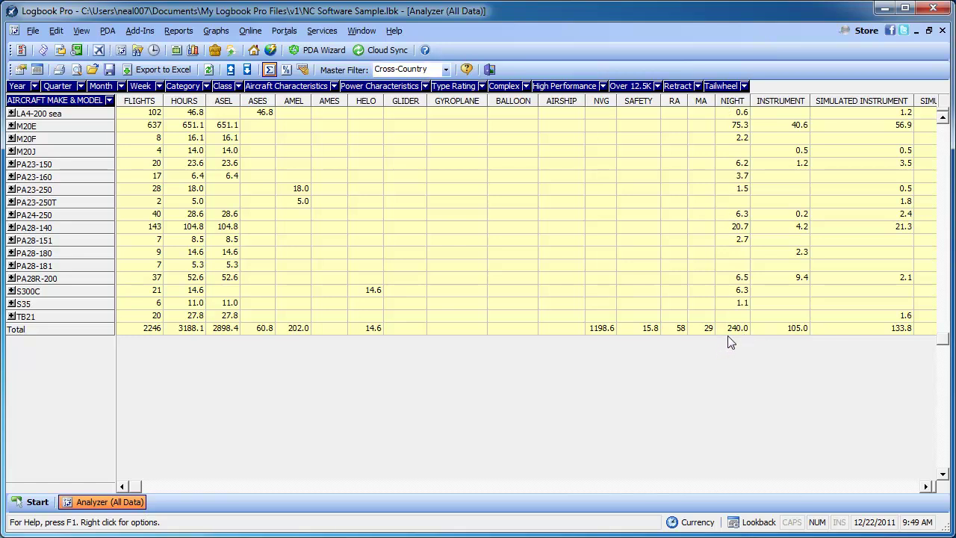
# Reset the master filter to All Data, then limit it to Instructor flights
pyautogui.click(446, 69)
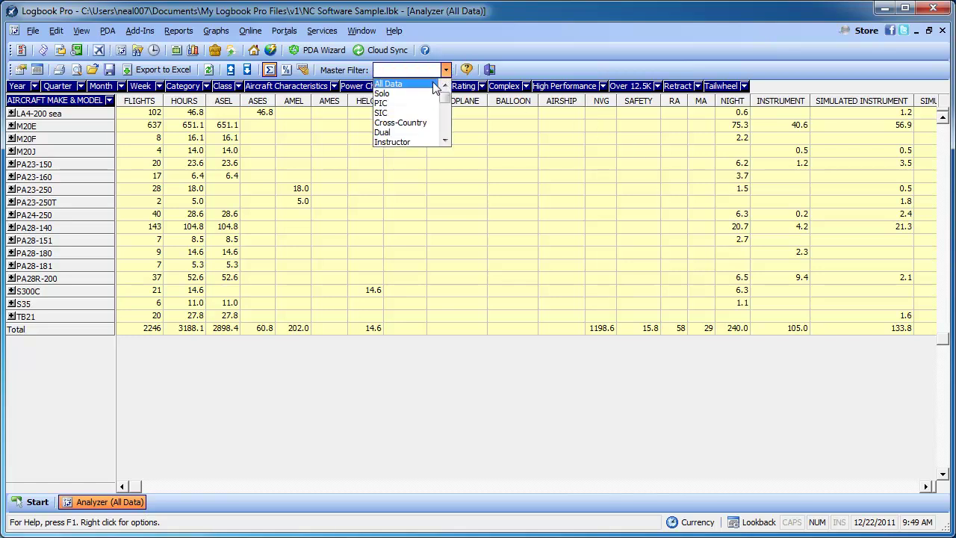
pyautogui.click(432, 83)
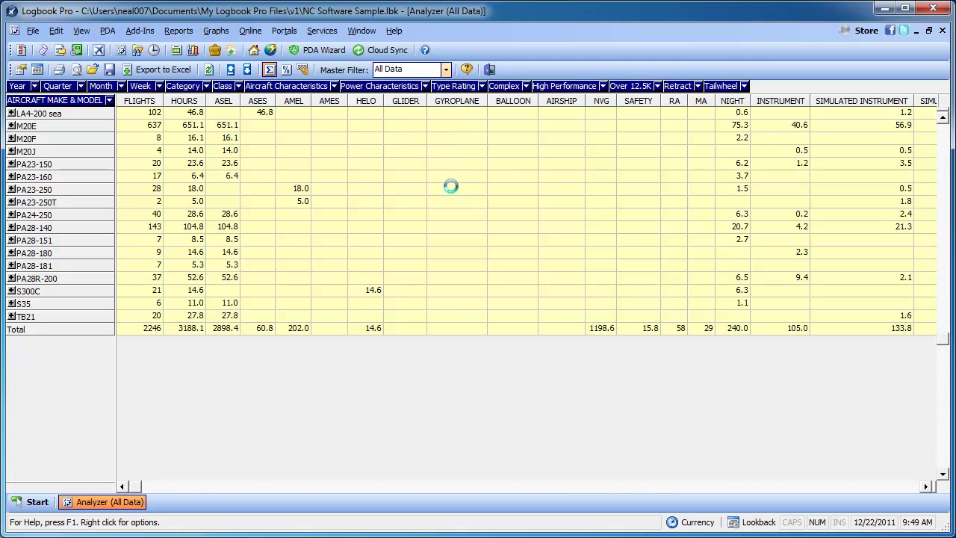
pyautogui.click(446, 69)
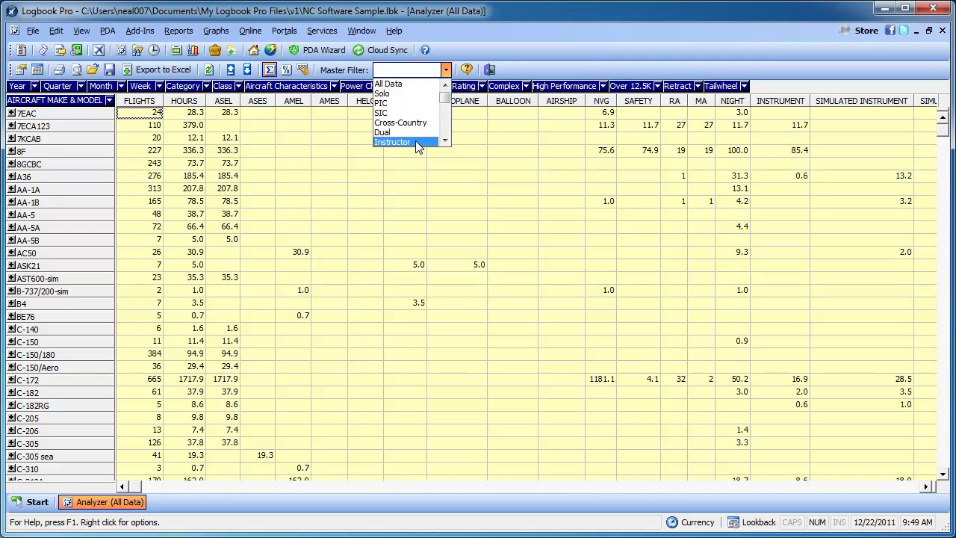
pyautogui.click(415, 141)
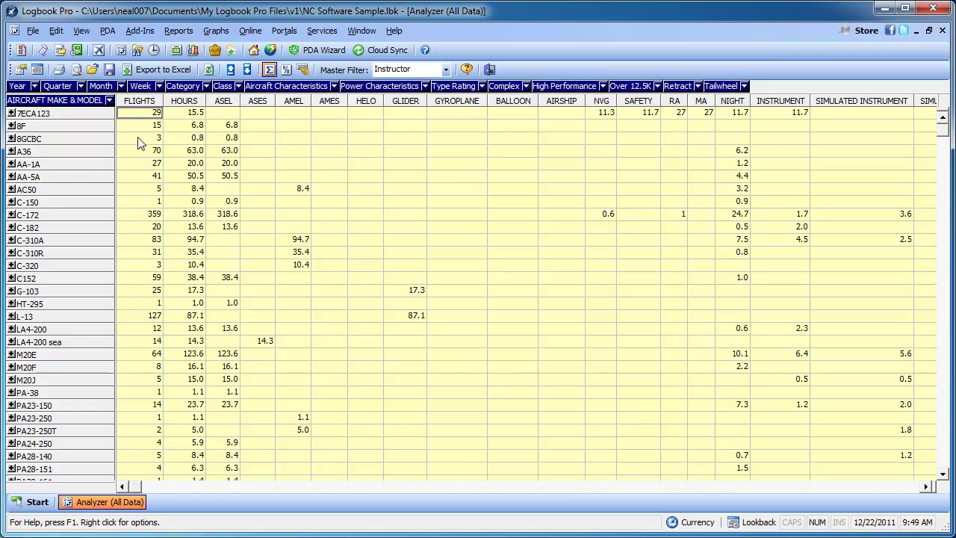
# Expand and collapse the AA-1A breakdown, then page down to the Total row (1183 flights, 1100.5 hours)
pyautogui.click(11, 163)
pyautogui.click(11, 163)
pyautogui.click(11, 164)
pyautogui.click(12, 164)
pyautogui.click(944, 452)
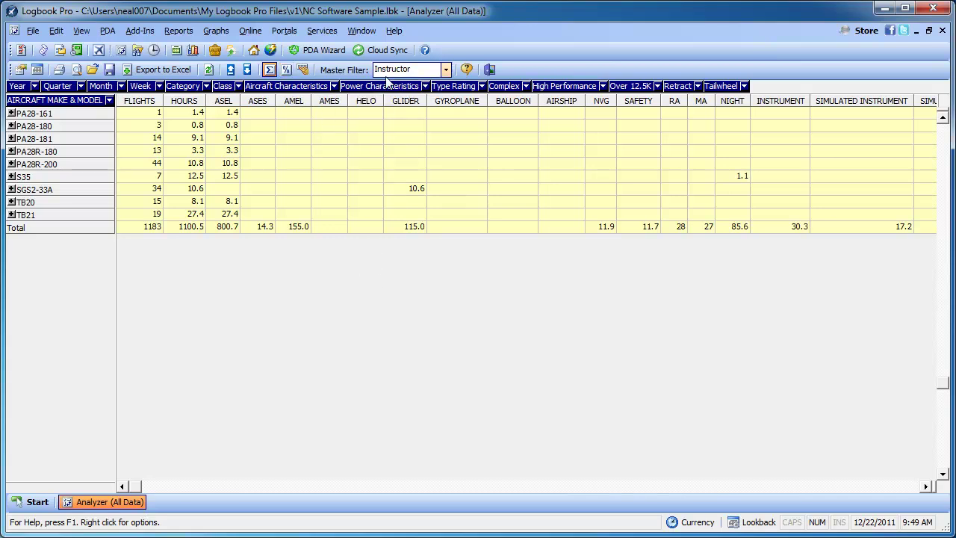
# Turn on Adjusted Hours, bring the ADJUSTED HOURS column into view, and apply the NCAirlines preset
pyautogui.click(302, 70)
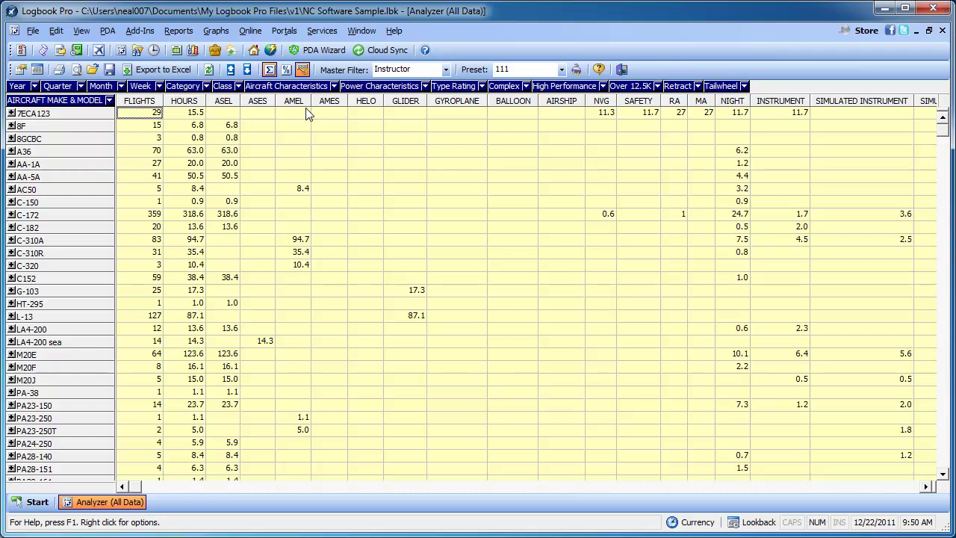
pyautogui.click(908, 486)
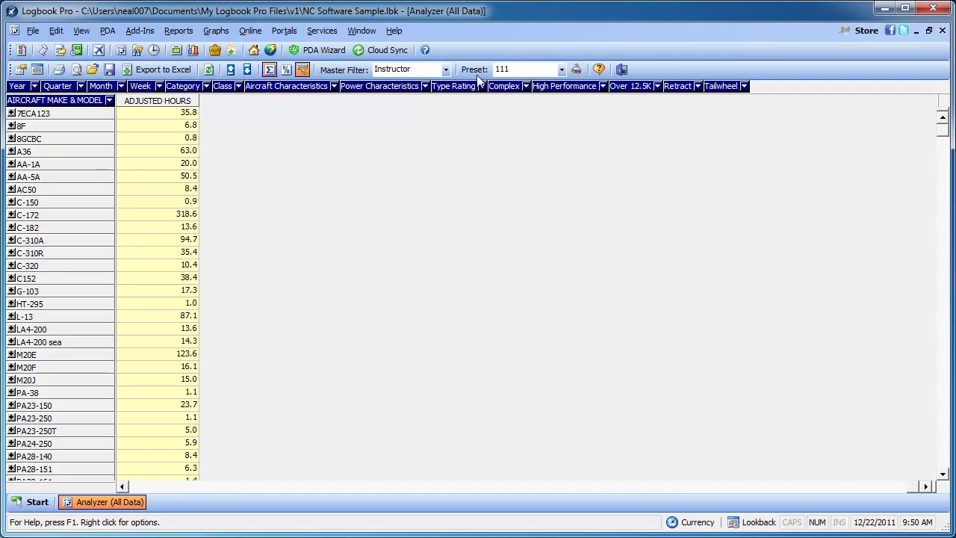
pyautogui.click(562, 70)
pyautogui.click(554, 92)
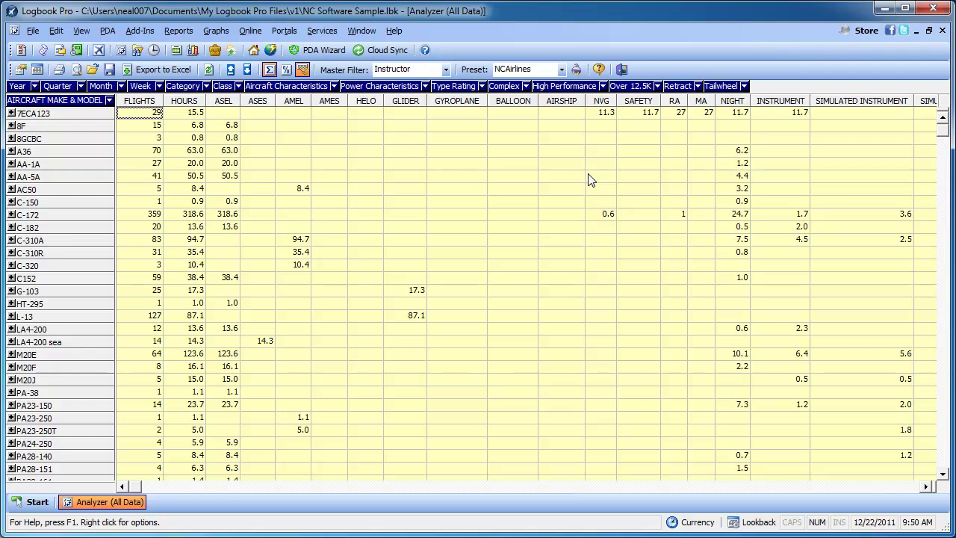
# Browse the NCAirlines correction values, then close the panel and page right to ADJUSTED HOURS
pyautogui.click(576, 69)
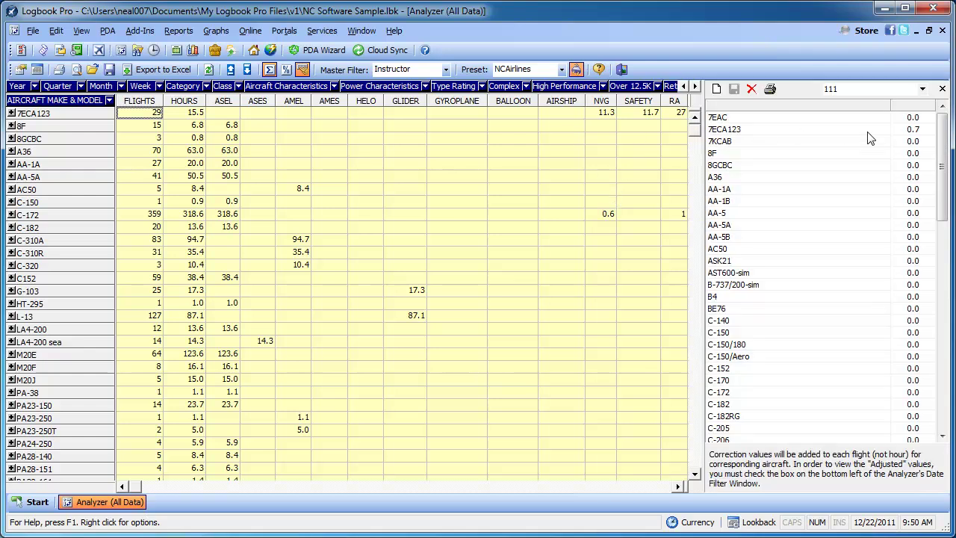
pyautogui.click(922, 89)
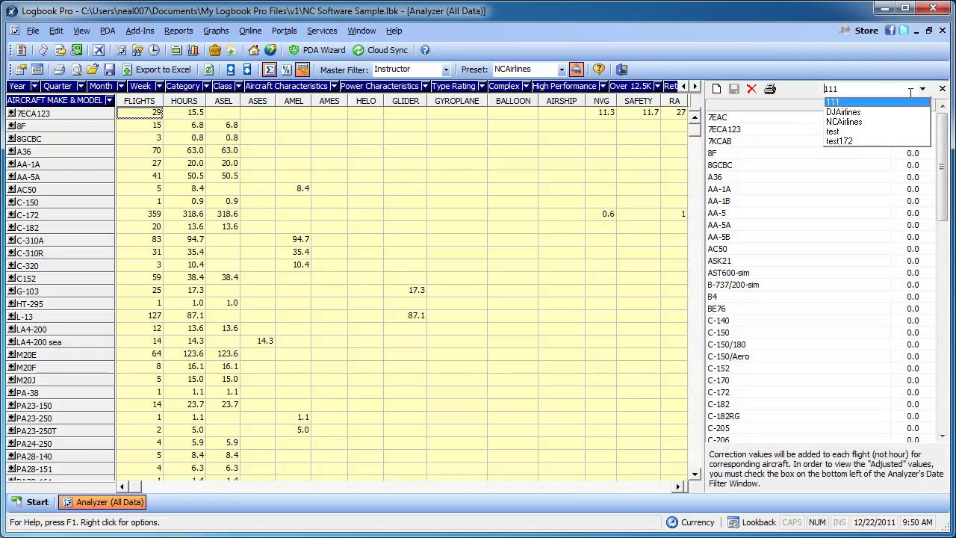
pyautogui.click(866, 124)
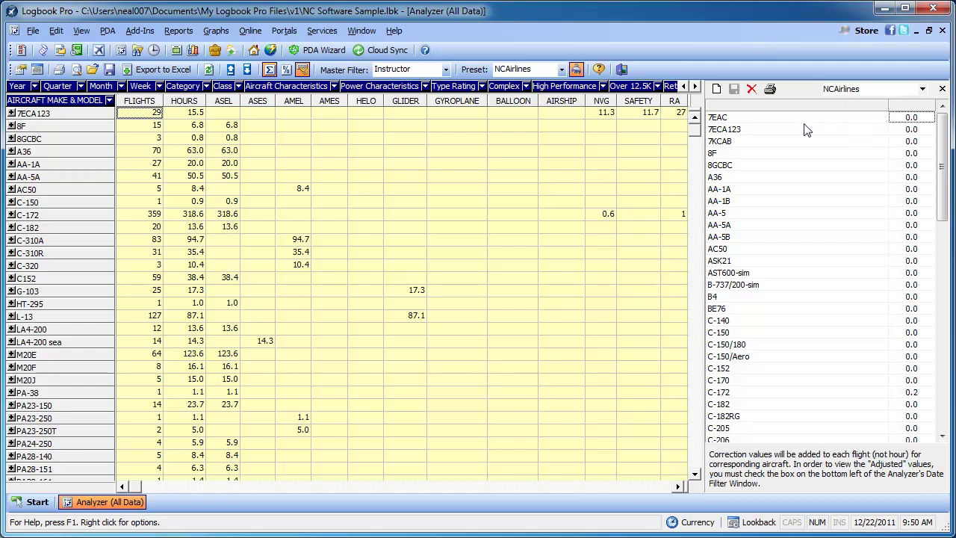
pyautogui.moveTo(944, 205); pyautogui.dragTo(937, 430)
pyautogui.click(925, 200)
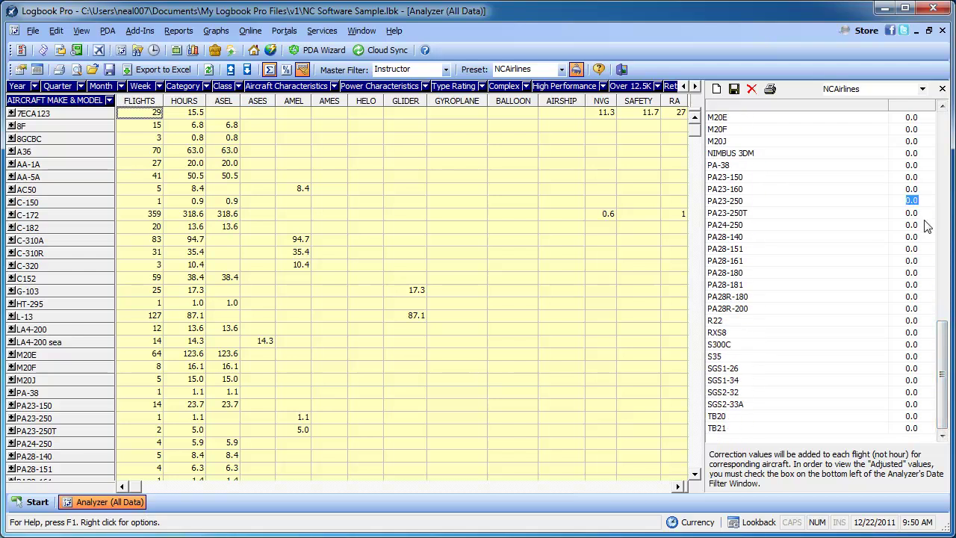
pyautogui.click(924, 88)
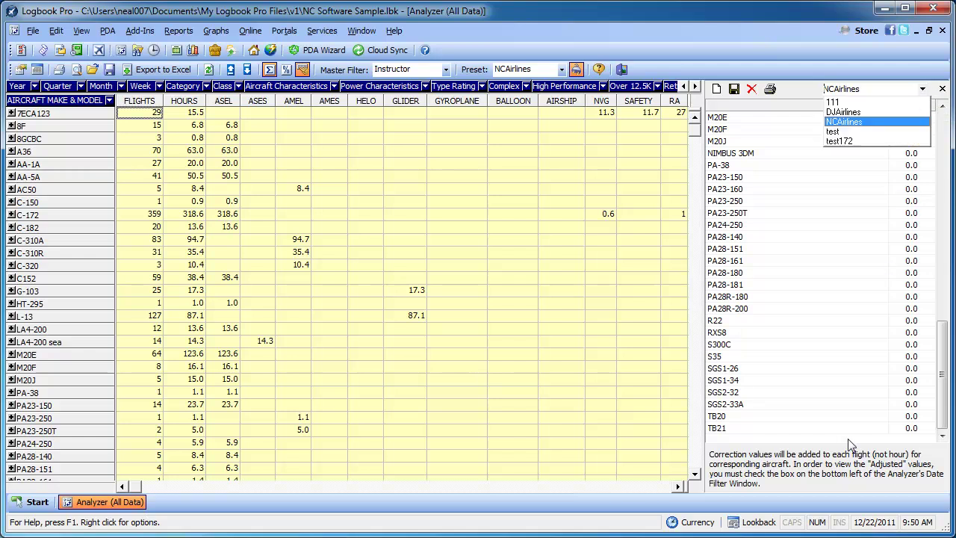
pyautogui.click(925, 90)
pyautogui.click(943, 90)
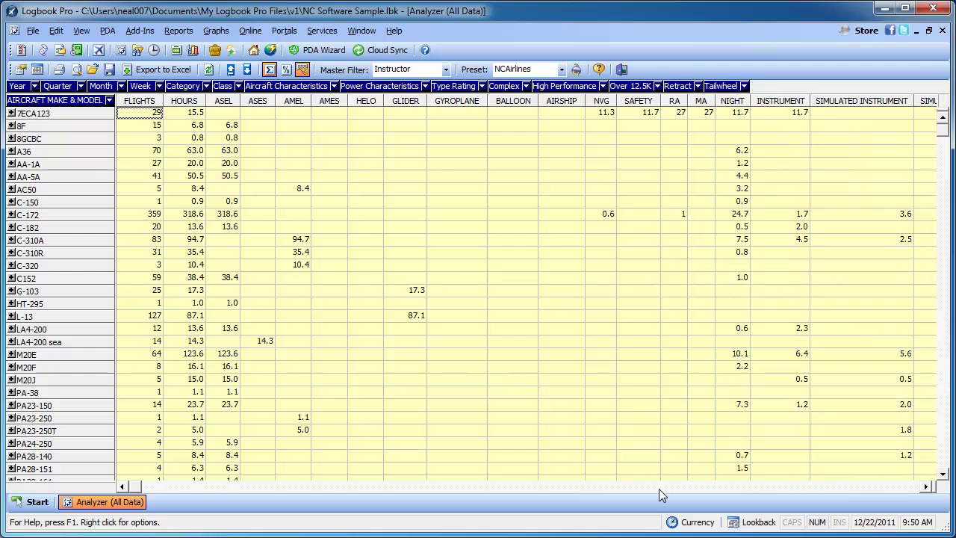
pyautogui.click(895, 487)
pyautogui.click(895, 487)
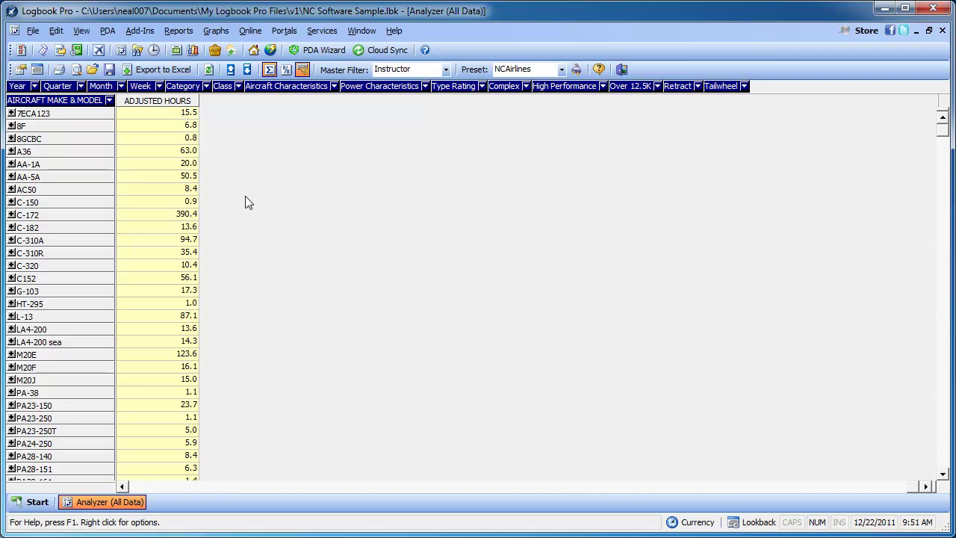
# Set the 7ECA123 correction value to 0.3 and save the NCAirlines preset
pyautogui.click(576, 69)
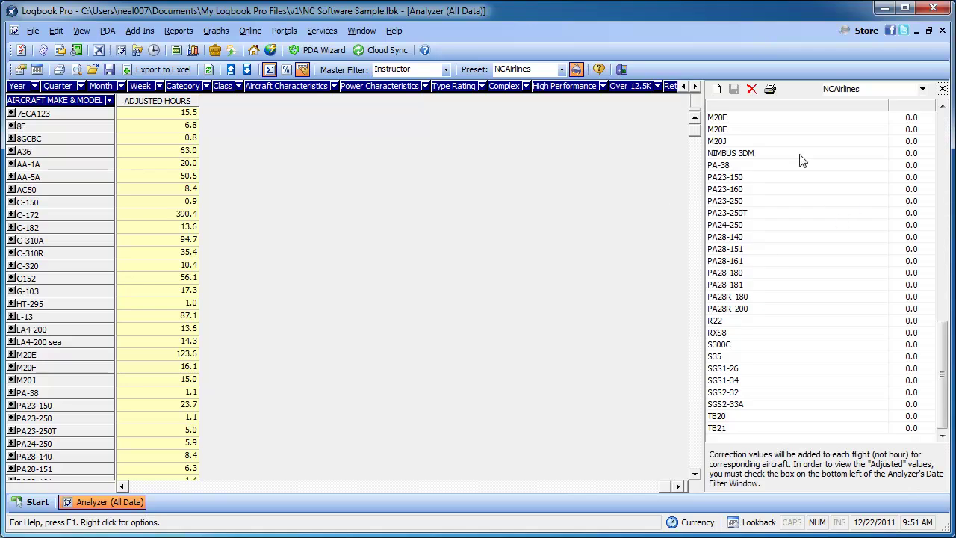
pyautogui.click(945, 123)
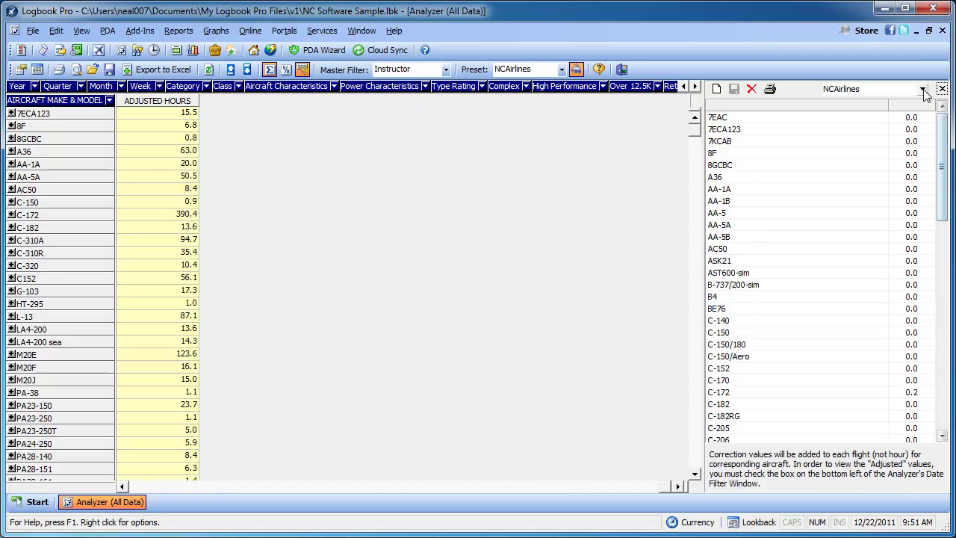
pyautogui.click(926, 130)
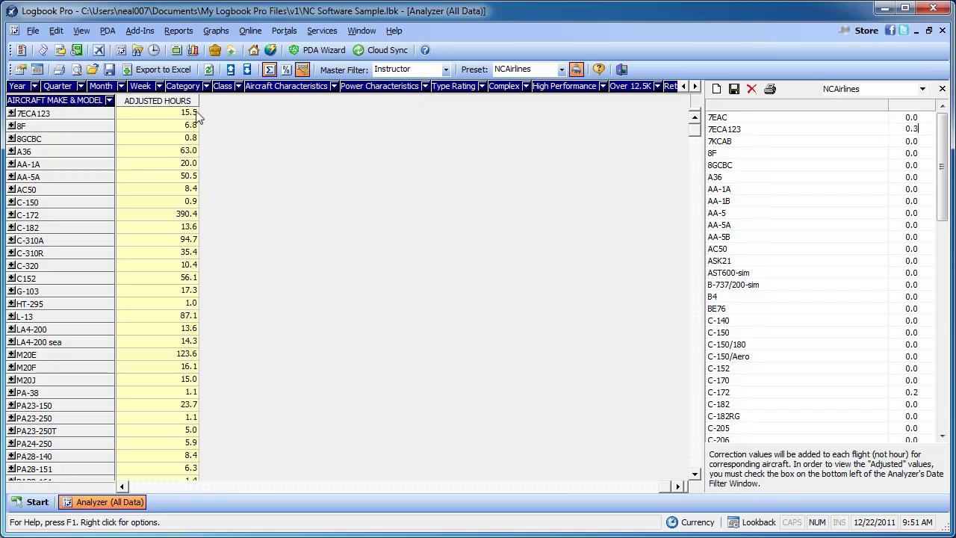
pyautogui.click(883, 142)
pyautogui.click(734, 88)
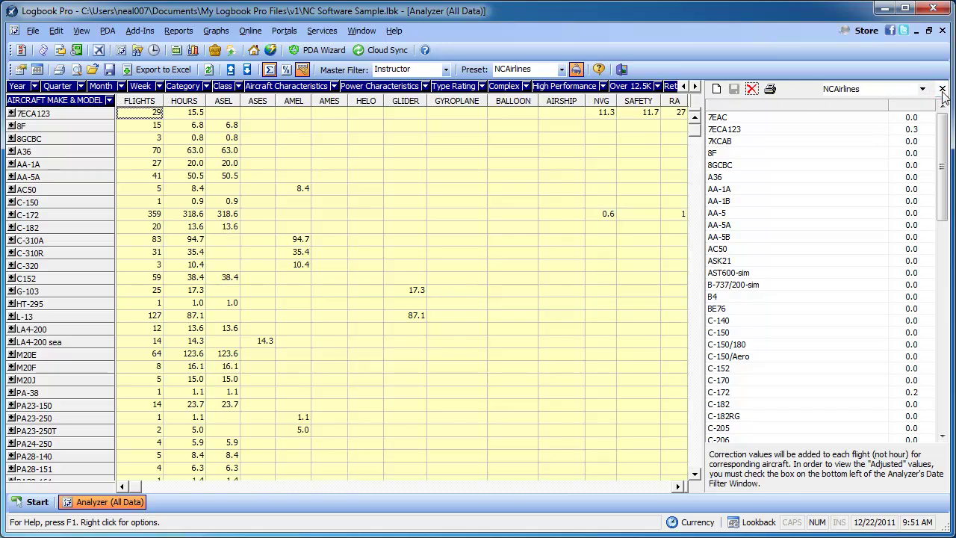
# Close the correction panel, check the ADJUSTED HOURS column, then switch Adjusted Hours off
pyautogui.click(942, 89)
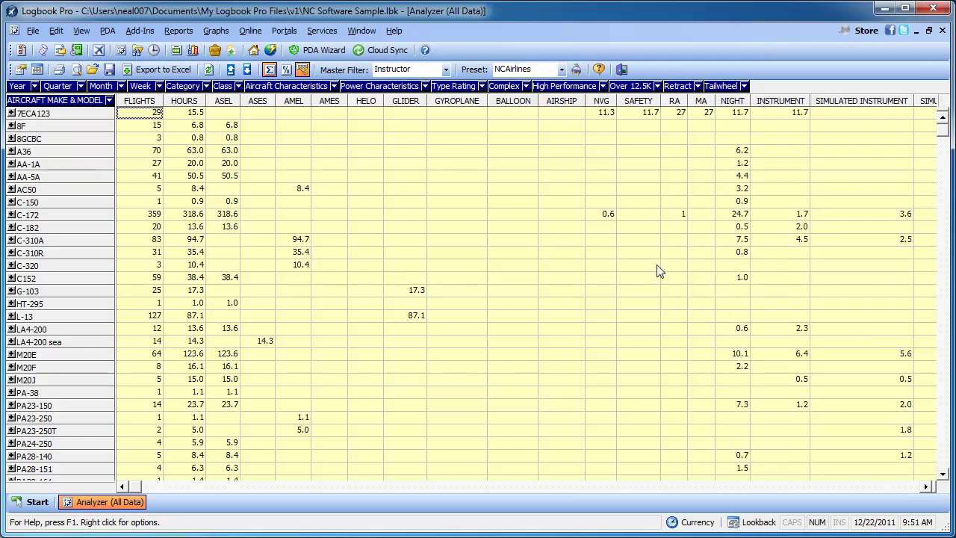
pyautogui.click(915, 486)
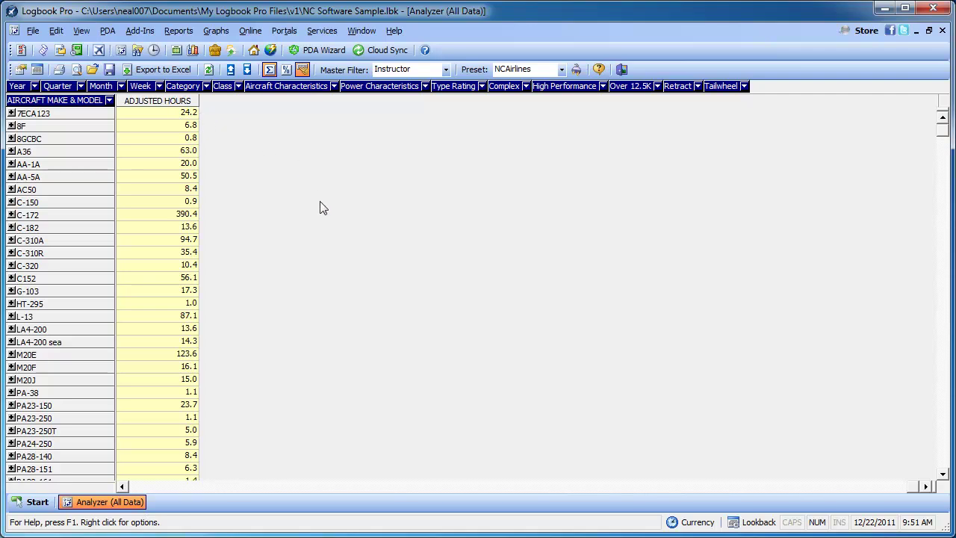
pyautogui.click(145, 486)
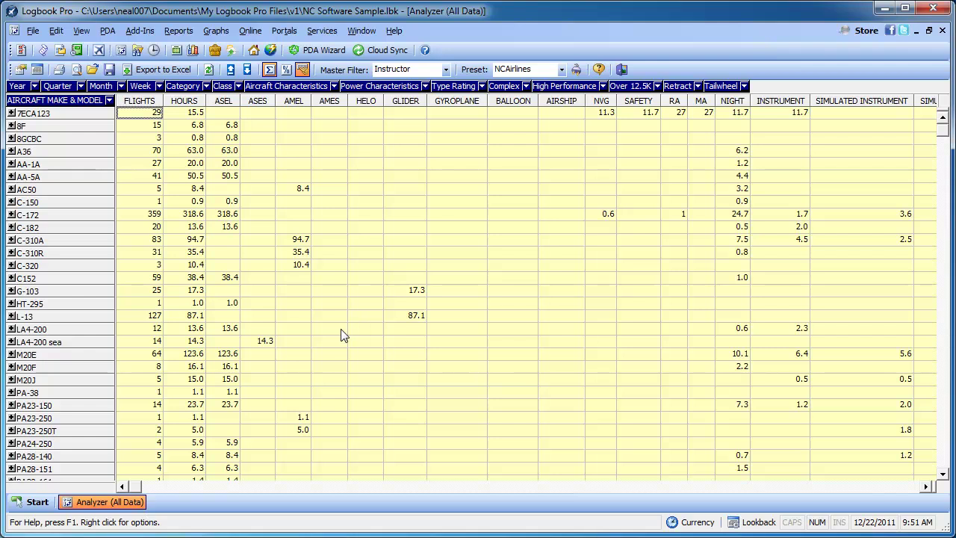
pyautogui.click(81, 34)
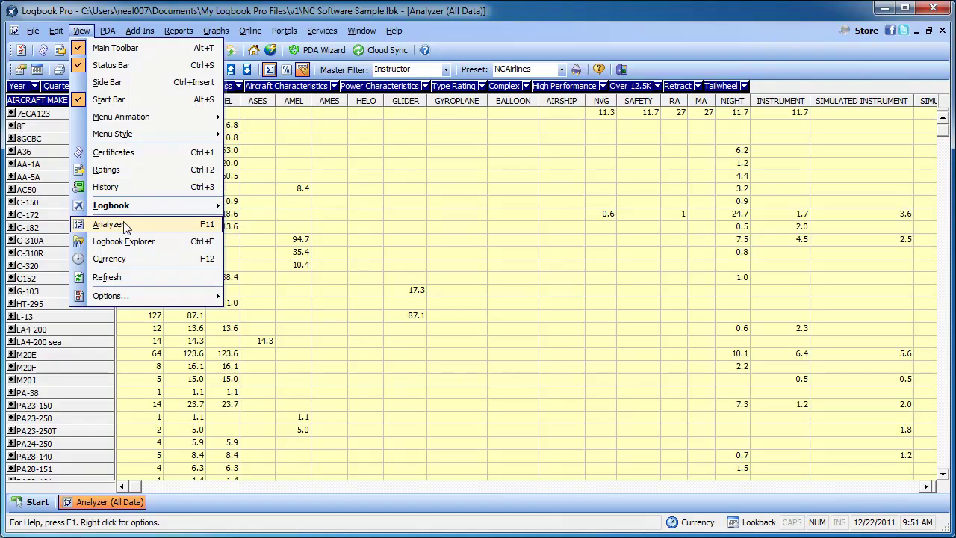
pyautogui.click(329, 269)
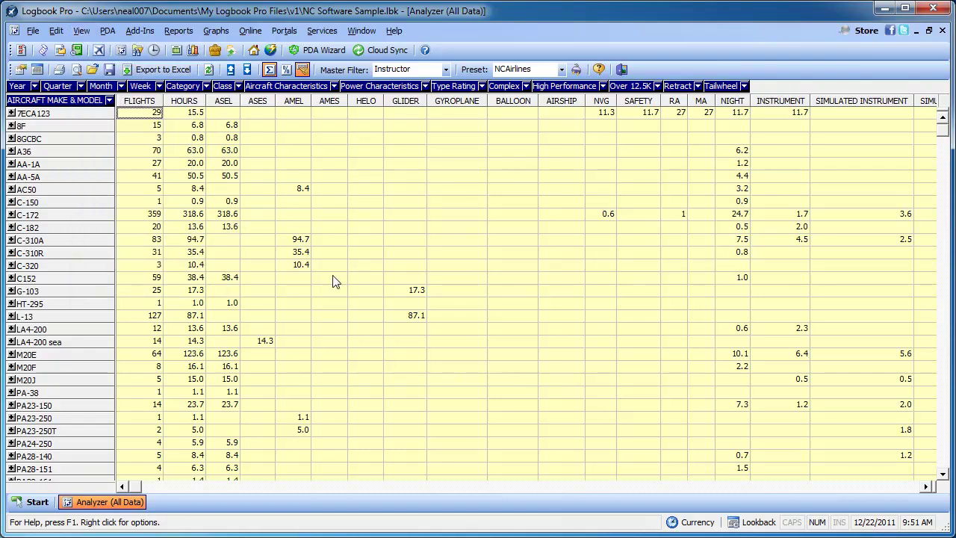
pyautogui.click(304, 68)
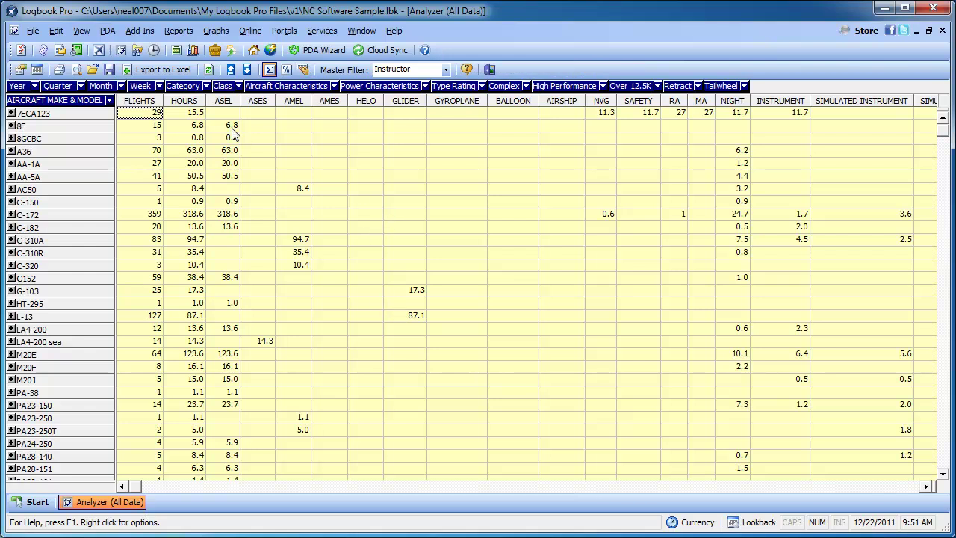
pyautogui.click(82, 85)
pyautogui.click(121, 86)
pyautogui.click(121, 85)
pyautogui.click(121, 86)
pyautogui.click(109, 100)
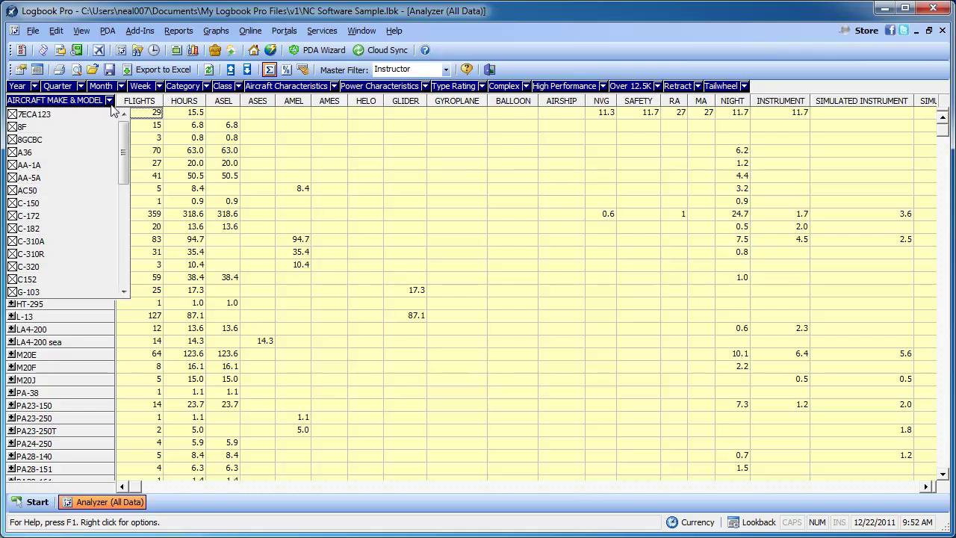
pyautogui.click(109, 103)
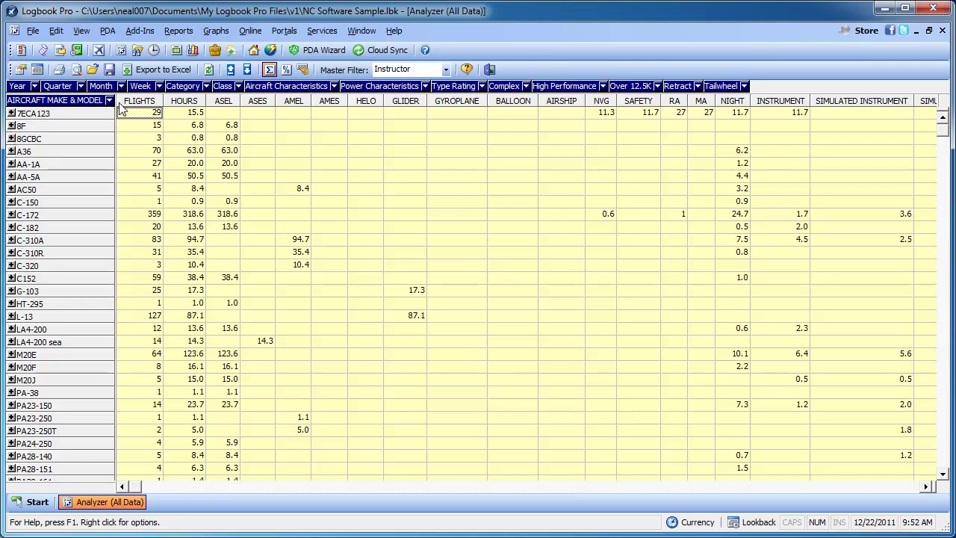
# Open and dismiss the View menu, leaving the NC Software Sample logbook's empty workspace
pyautogui.click(86, 35)
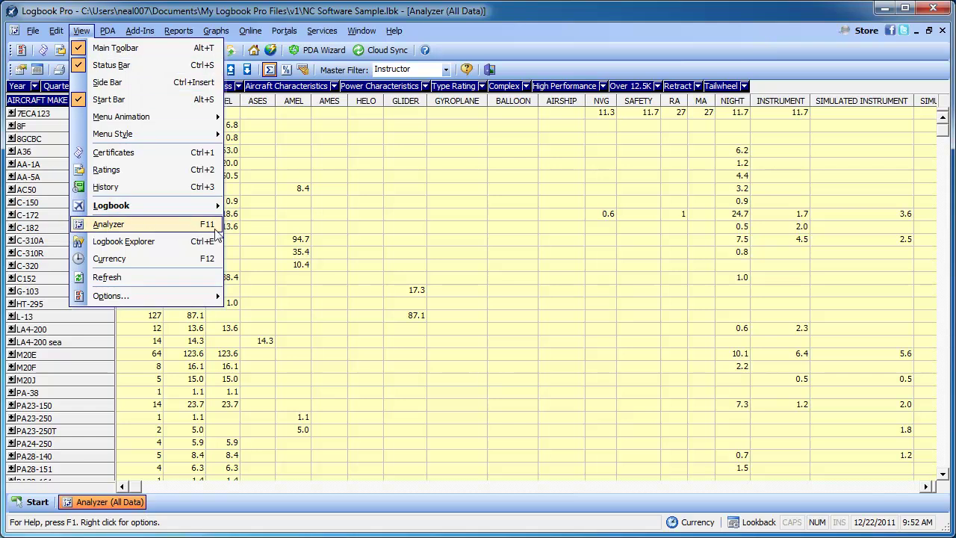
pyautogui.click(88, 33)
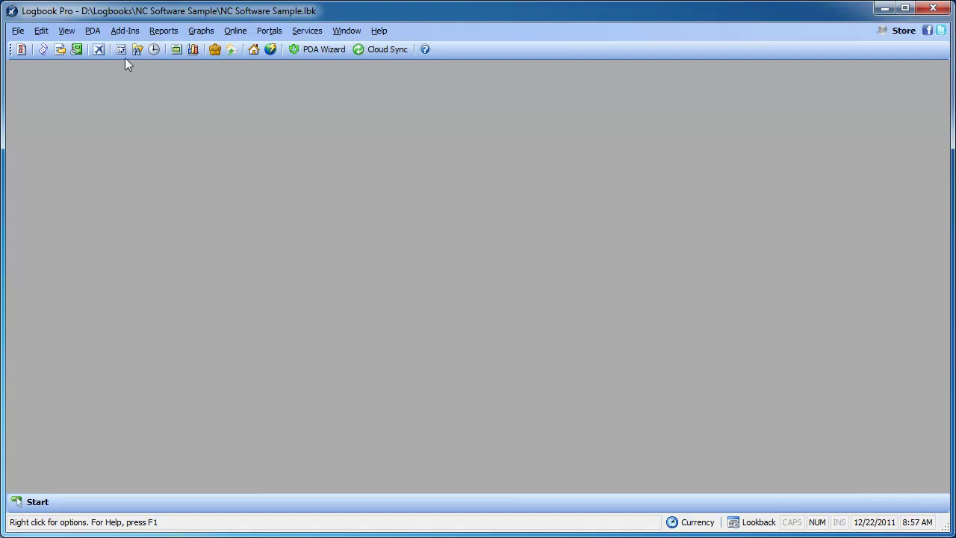
# Start a backup of the logbook and agree to compact the data file first
pyautogui.click(18, 32)
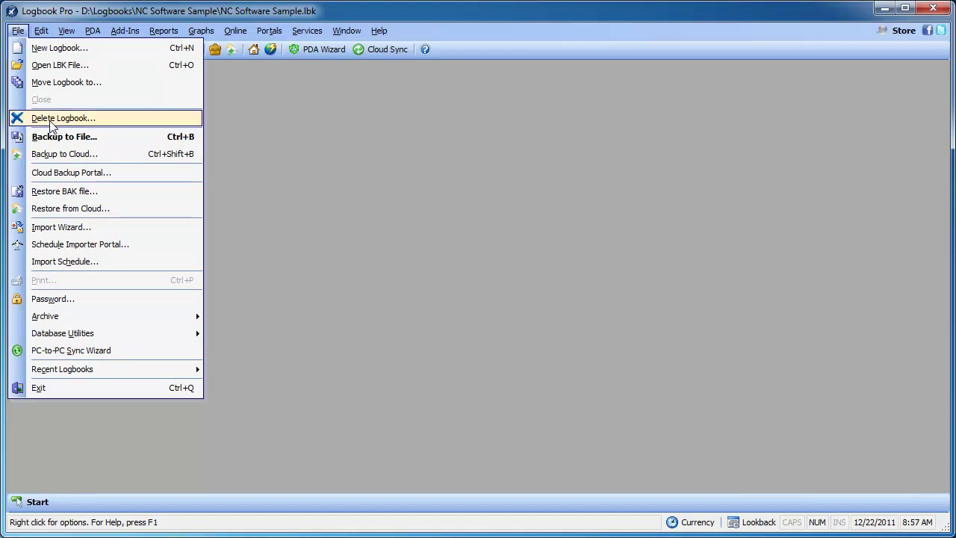
pyautogui.click(57, 141)
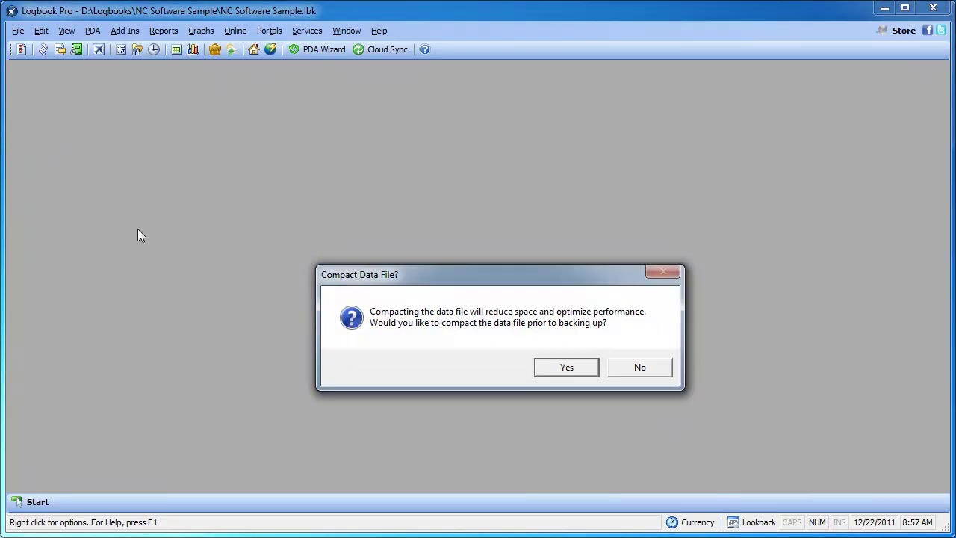
pyautogui.click(566, 366)
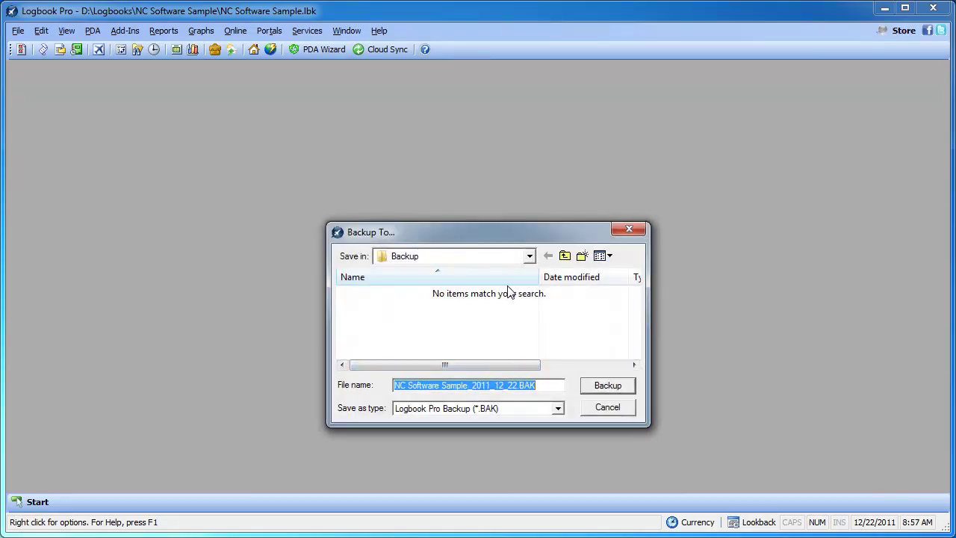
# Keep Backup as the save folder and review the file name NC Software Sample_2011_12_22.BAK
pyautogui.click(530, 258)
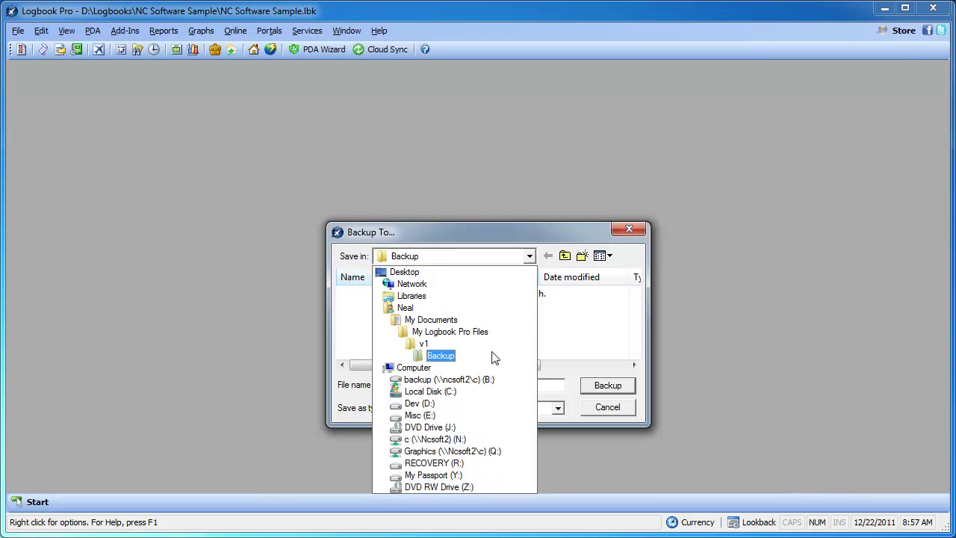
pyautogui.click(530, 258)
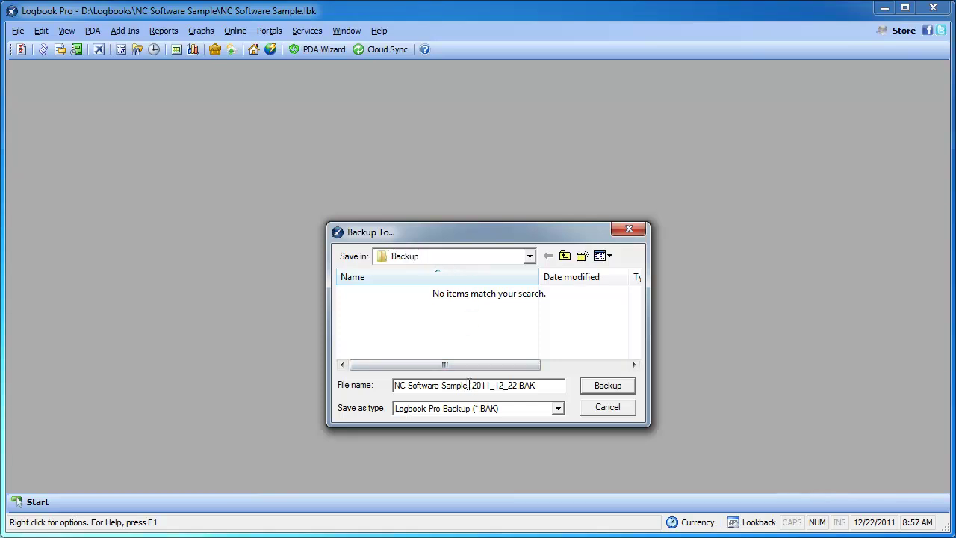
pyautogui.moveTo(469, 386); pyautogui.dragTo(392, 388)
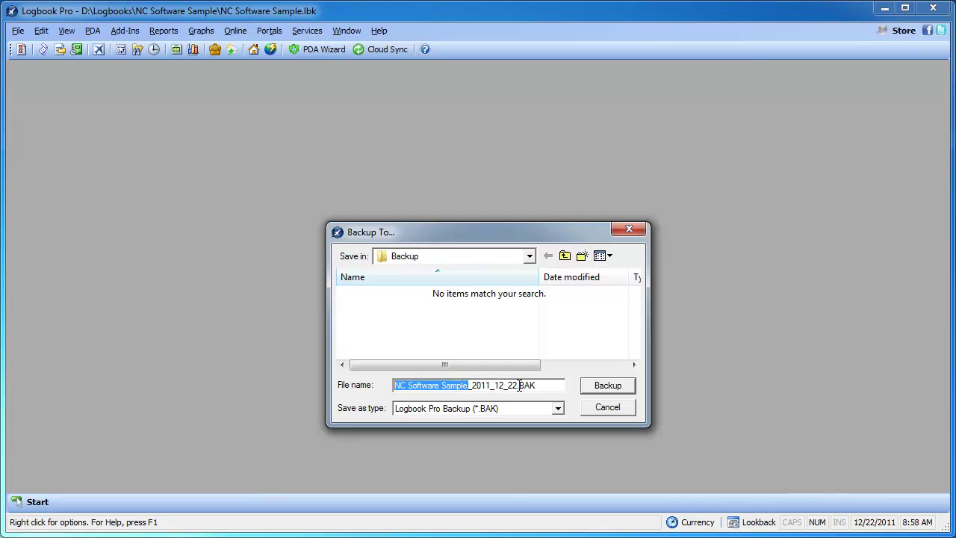
pyautogui.moveTo(518, 385); pyautogui.dragTo(473, 385)
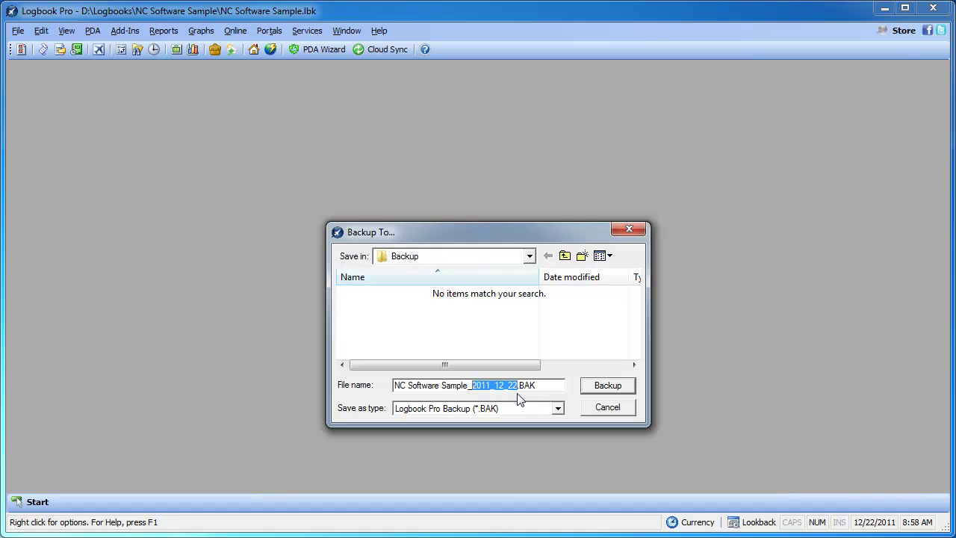
pyautogui.click(519, 385)
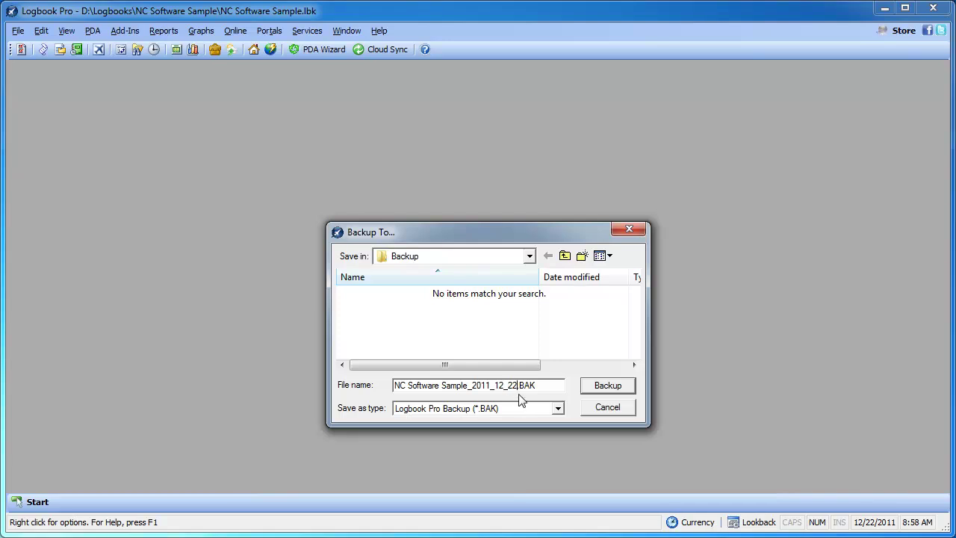
# Start the backup, enter a password shown as plain text, and confirm it
pyautogui.click(596, 389)
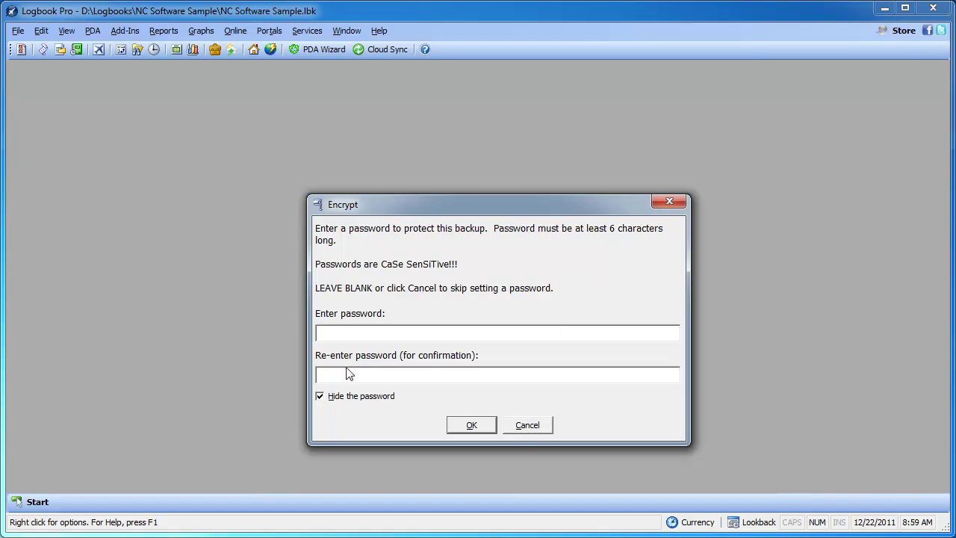
pyautogui.write('**************')
pyautogui.click(341, 396)
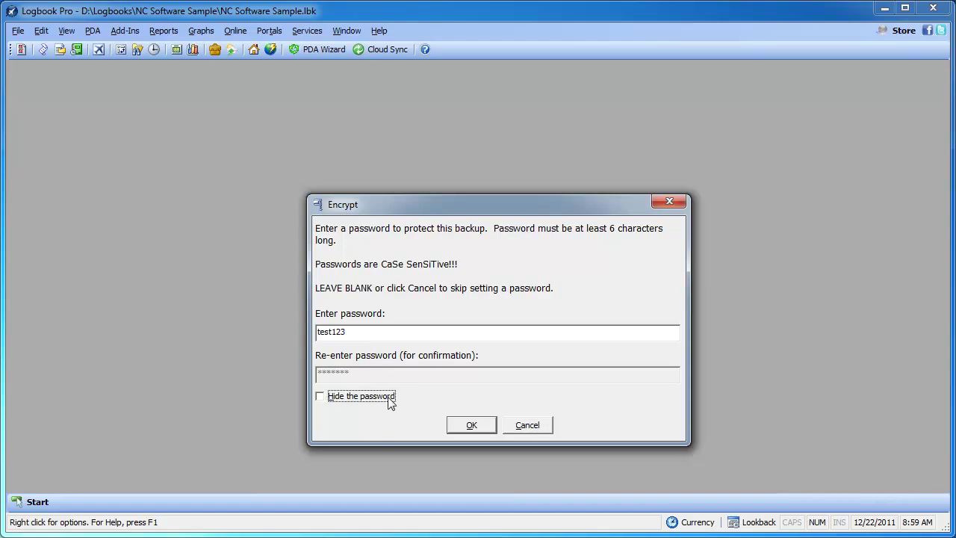
pyautogui.click(471, 425)
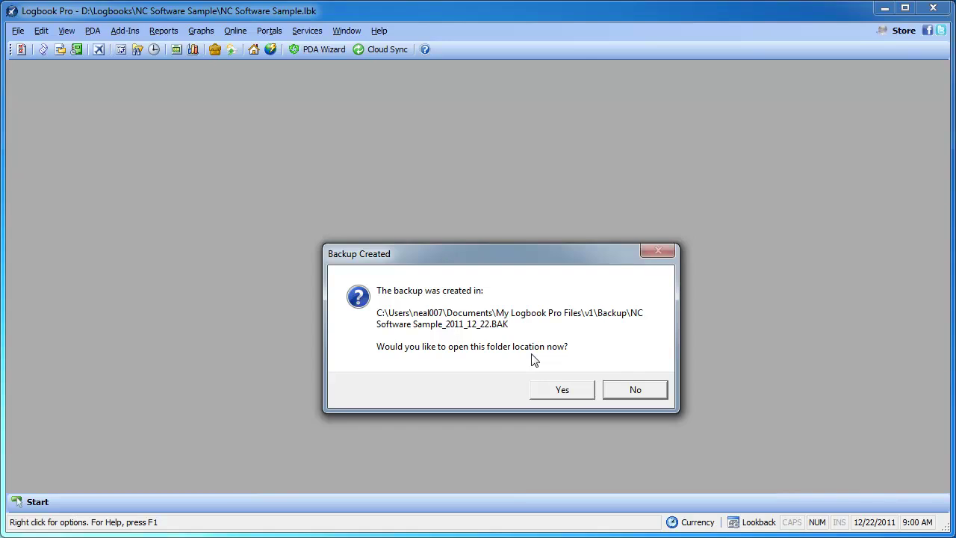
# Open the Backup folder containing the new NC Software Sample_2011_12_22.BAK file
pyautogui.click(573, 392)
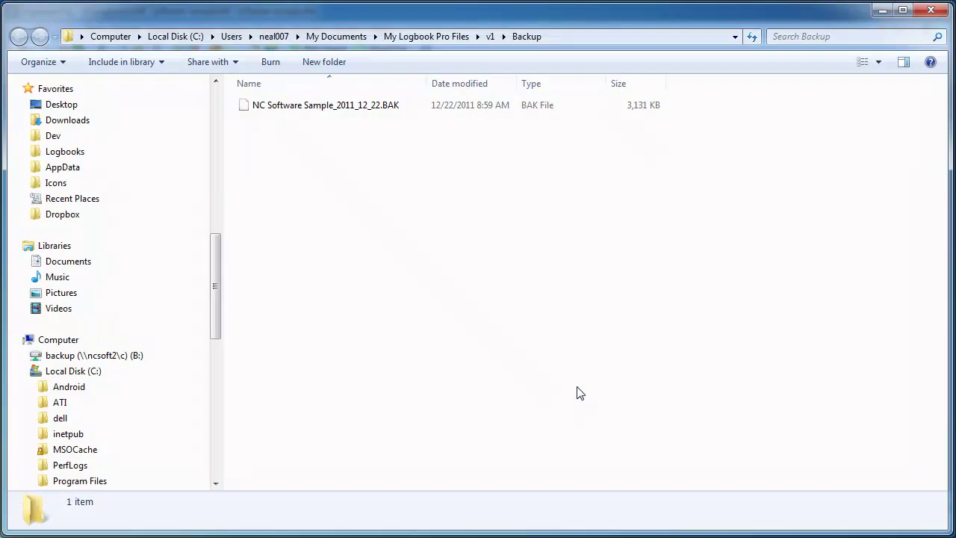
# Copy NC Software Sample_2011_12_22.BAK and close the Explorer window to return to Logbook Pro
pyautogui.click(369, 112)
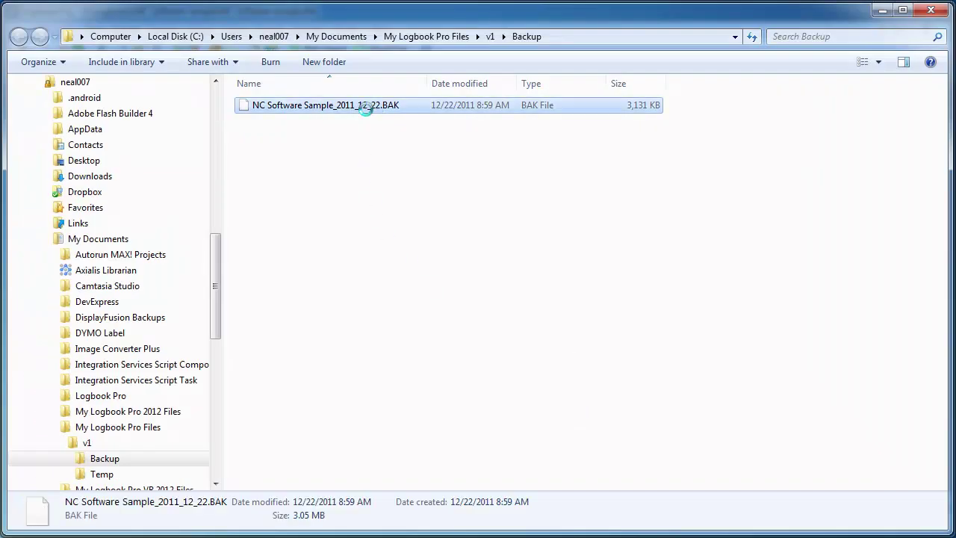
pyautogui.rightClick(367, 108)
pyautogui.click(407, 345)
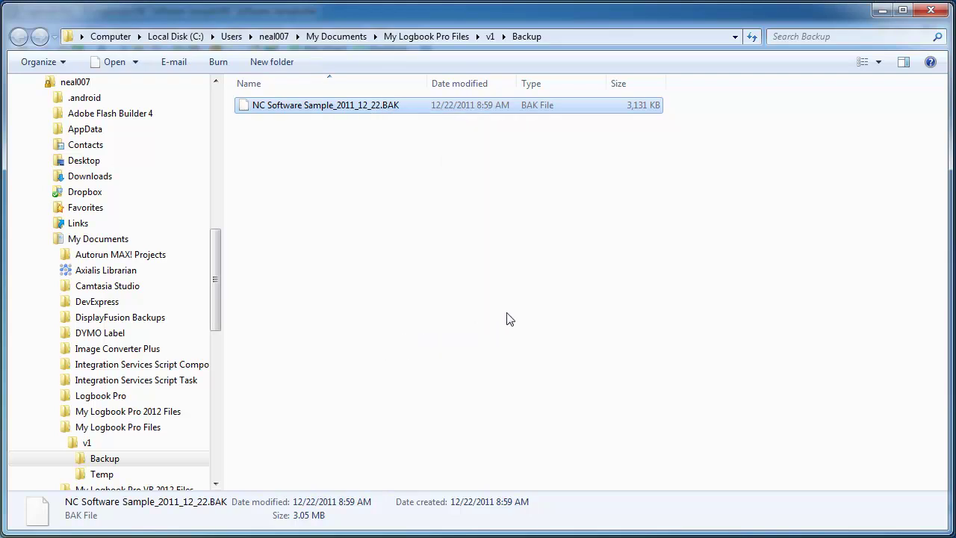
pyautogui.click(592, 287)
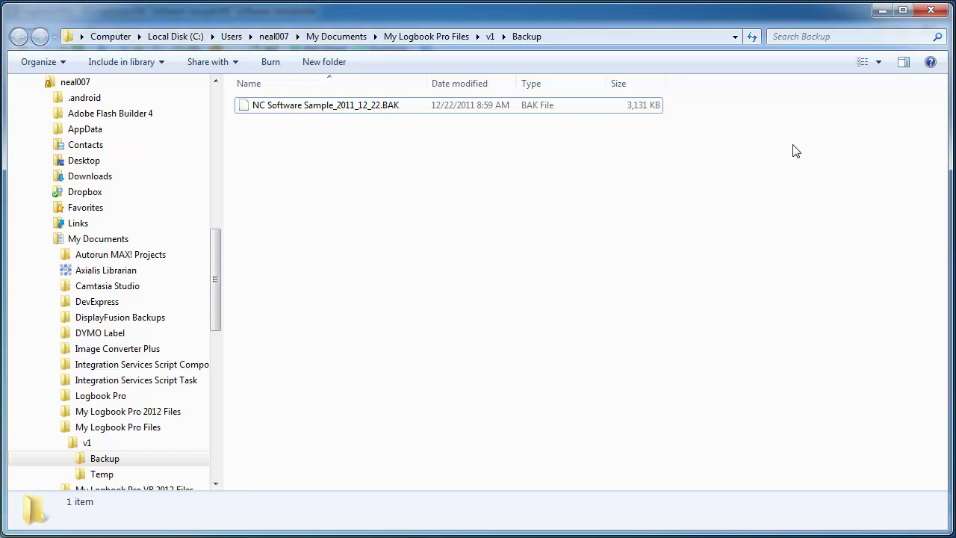
pyautogui.click(929, 11)
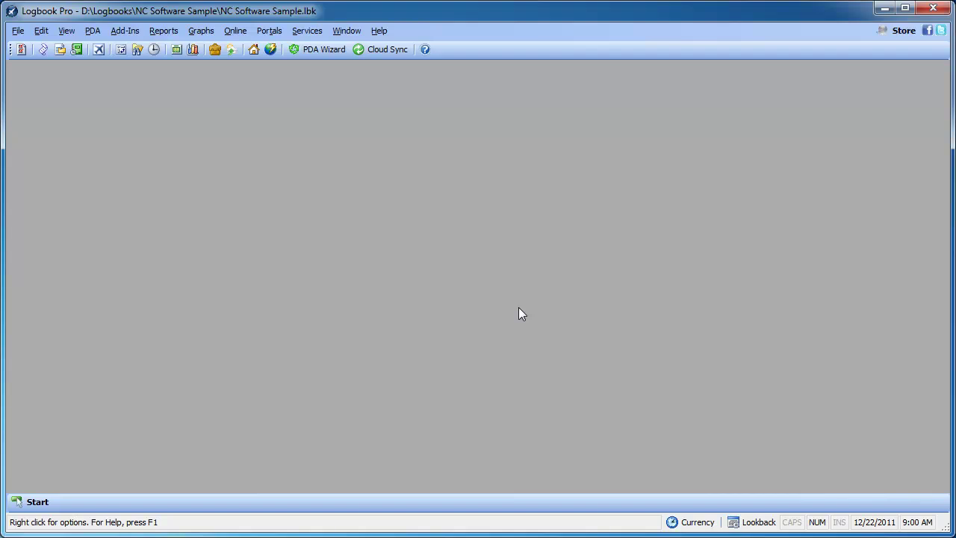
# Restore NC Software Sample_2011_12_22.BAK into the Default Working Folder, entering the backup's password
pyautogui.click(17, 31)
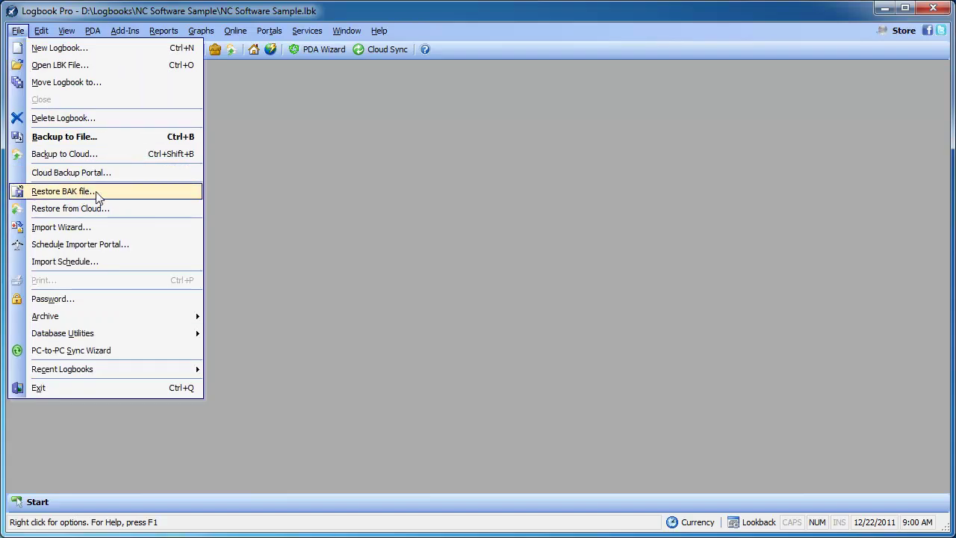
pyautogui.click(97, 193)
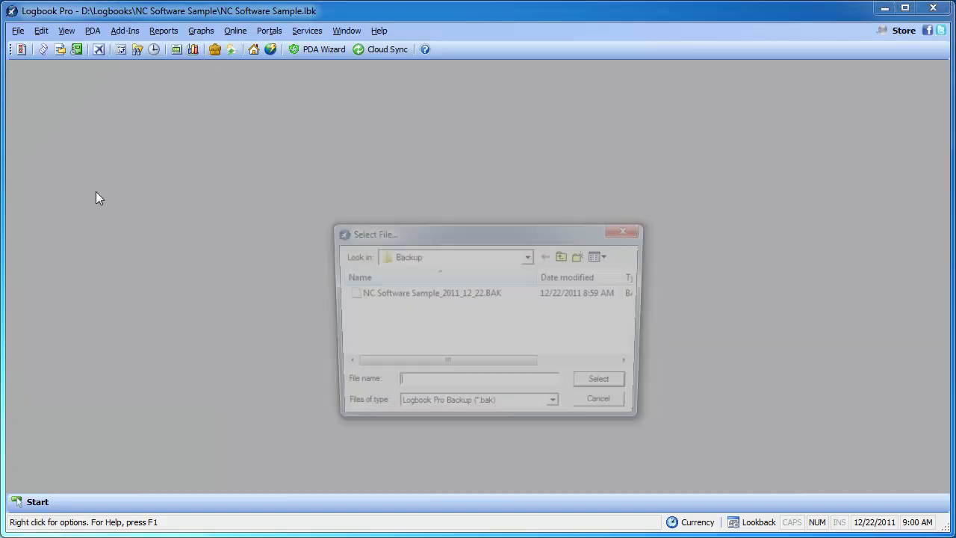
pyautogui.click(391, 295)
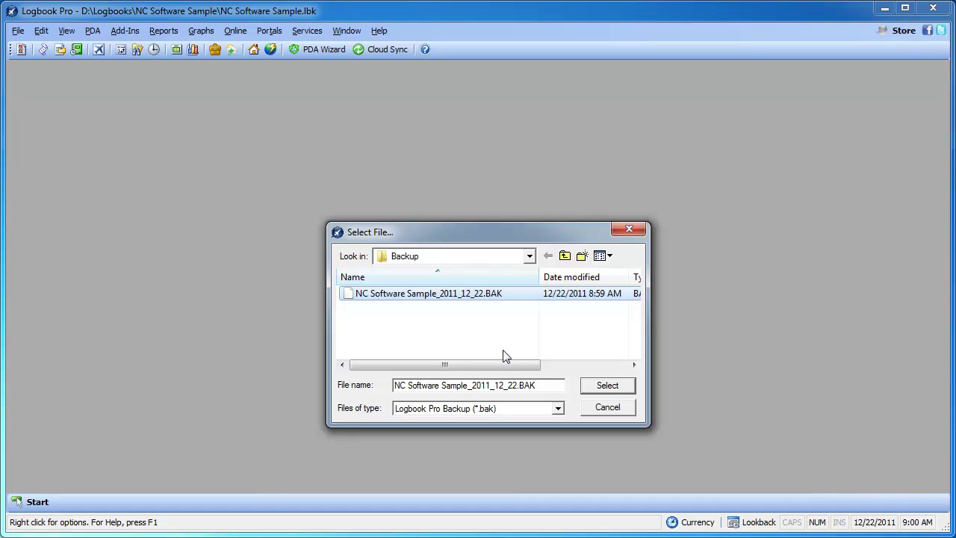
pyautogui.click(616, 387)
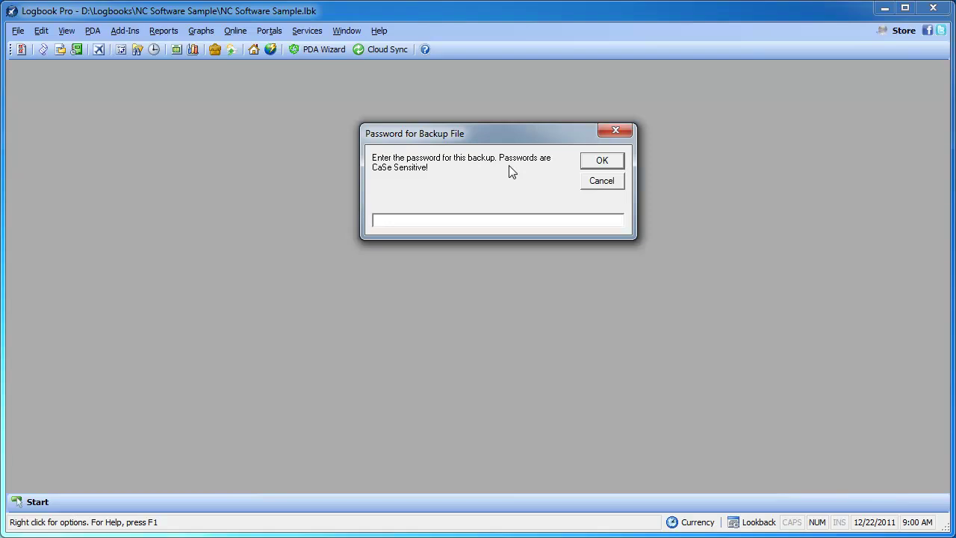
pyautogui.write('test123')
pyautogui.click(602, 161)
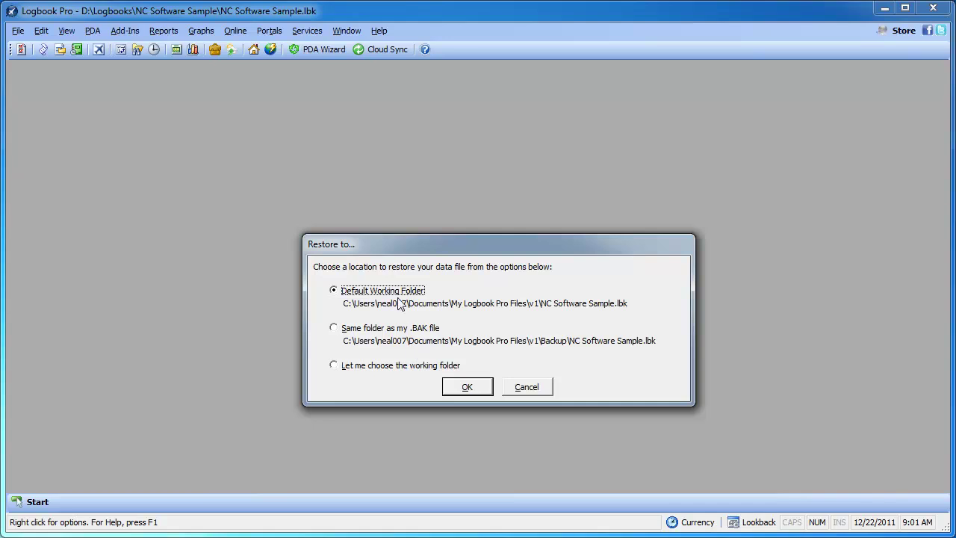
pyautogui.click(463, 387)
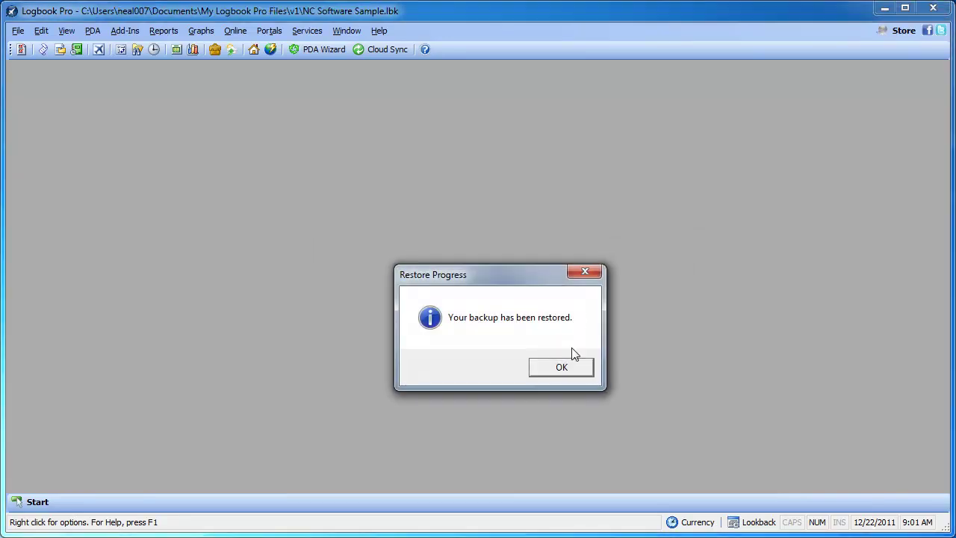
pyautogui.click(566, 367)
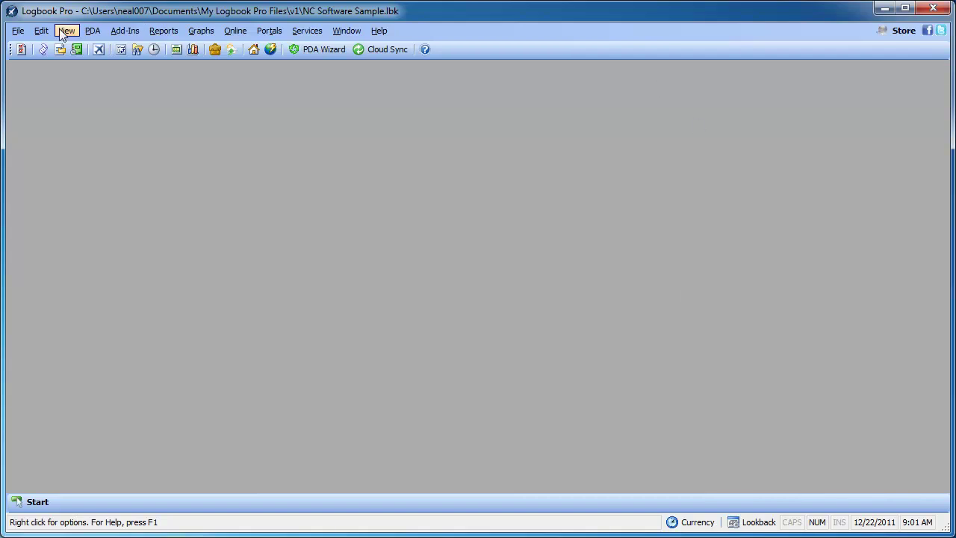
# Compact the data file and back it up as NC Software Sample_2011_12_22a.BAK with no password
pyautogui.click(18, 31)
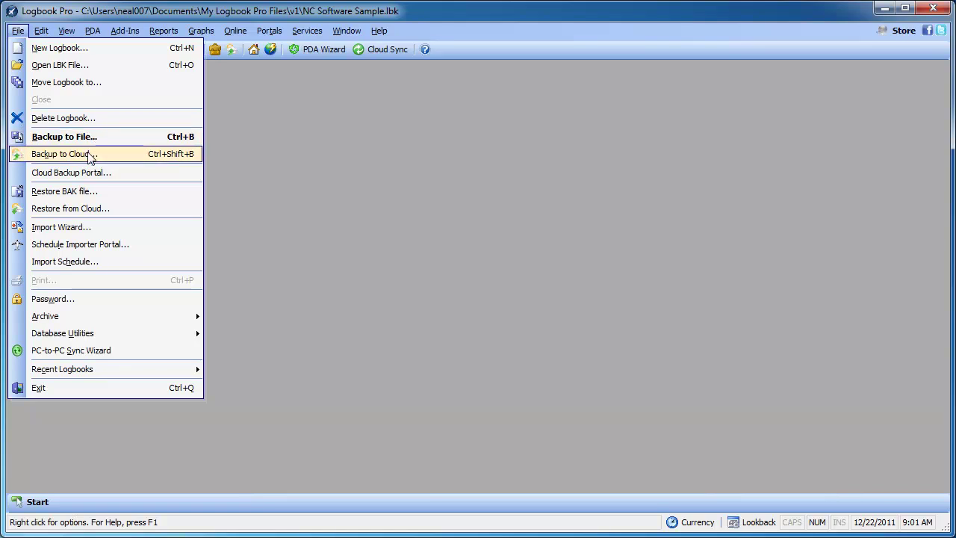
pyautogui.click(93, 141)
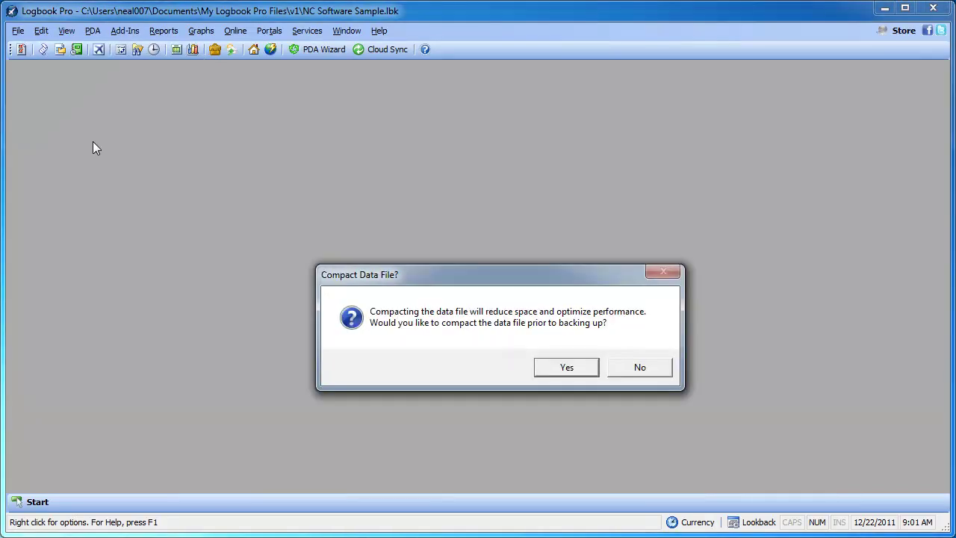
pyautogui.click(565, 367)
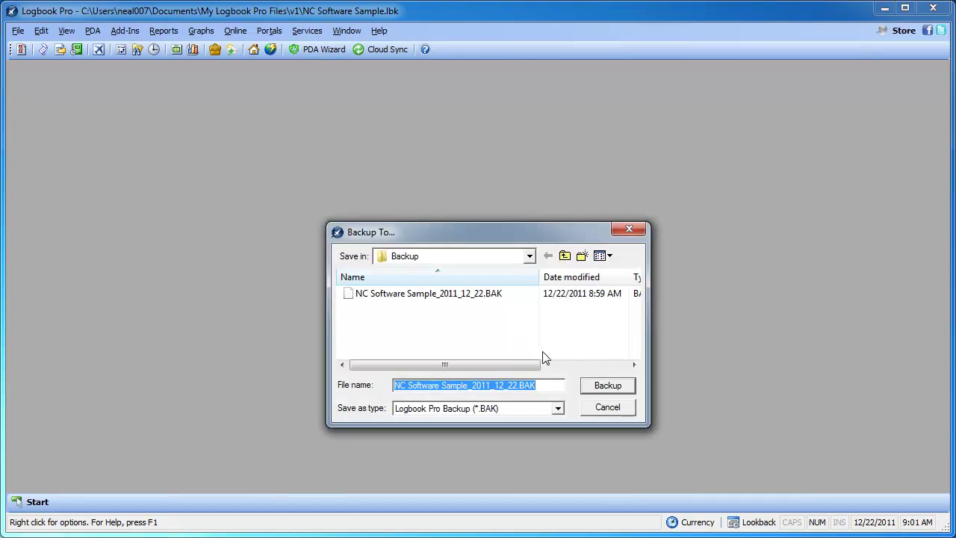
pyautogui.click(518, 386)
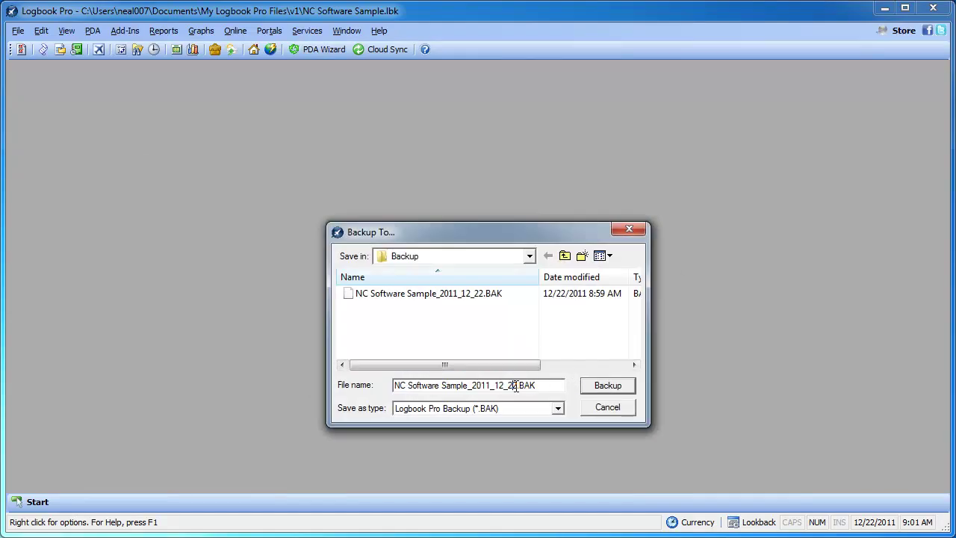
pyautogui.click(605, 388)
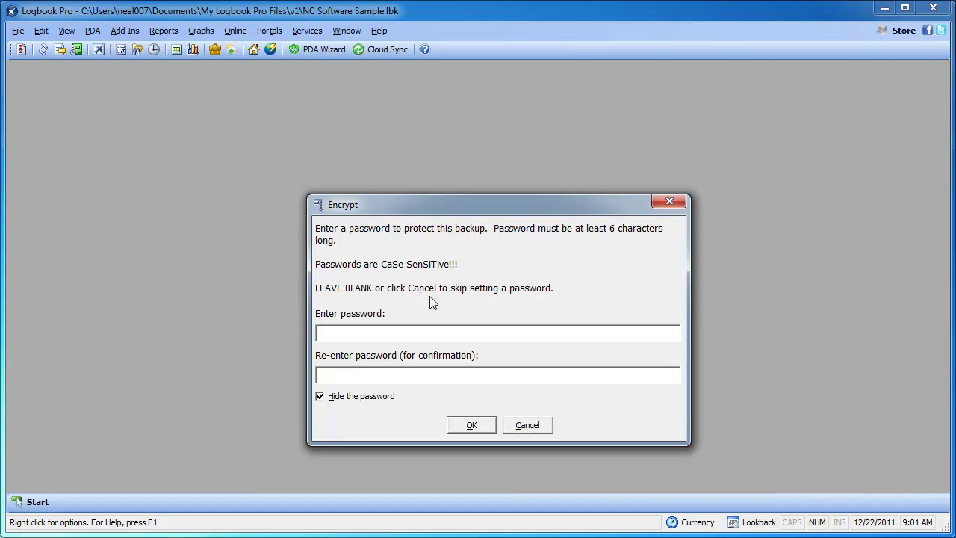
pyautogui.click(531, 427)
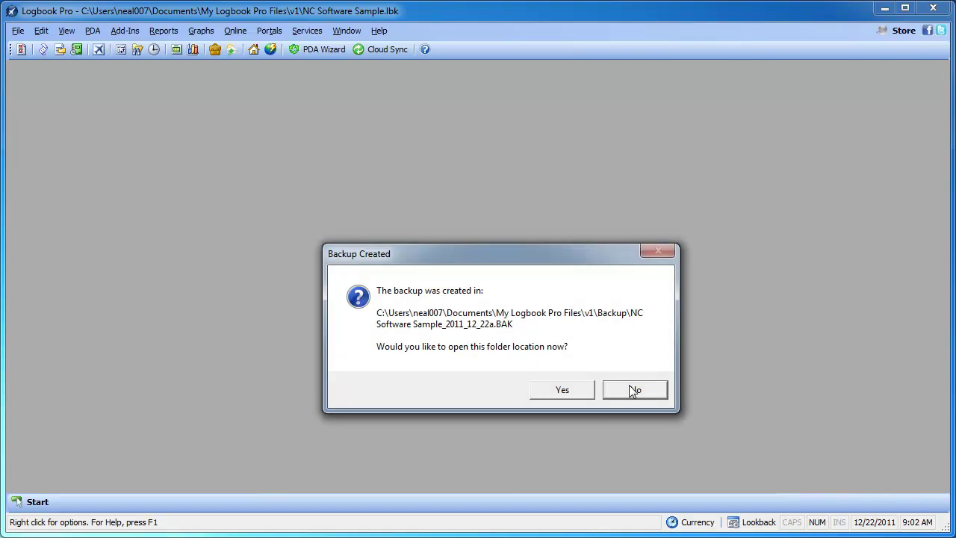
# Decline opening the backup folder in the Backup Created dialog
pyautogui.click(634, 390)
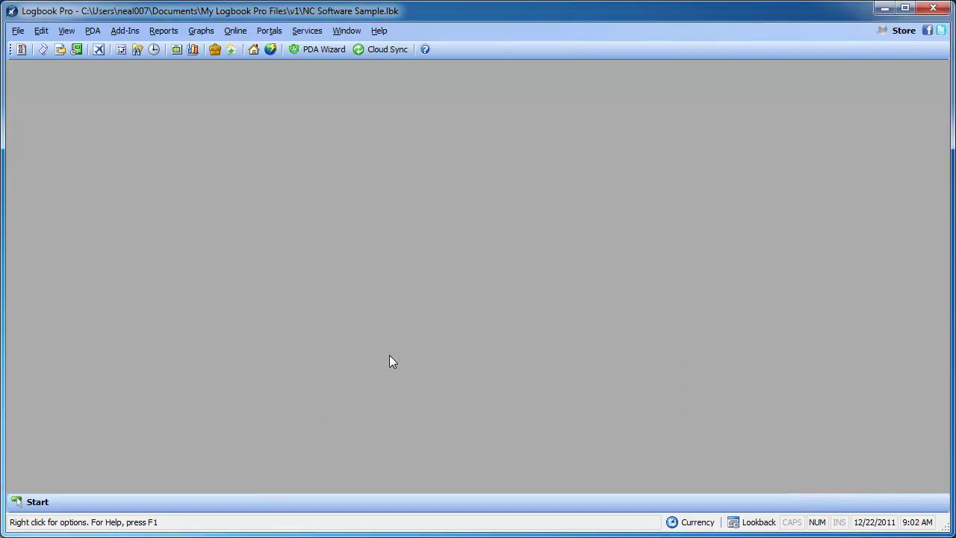